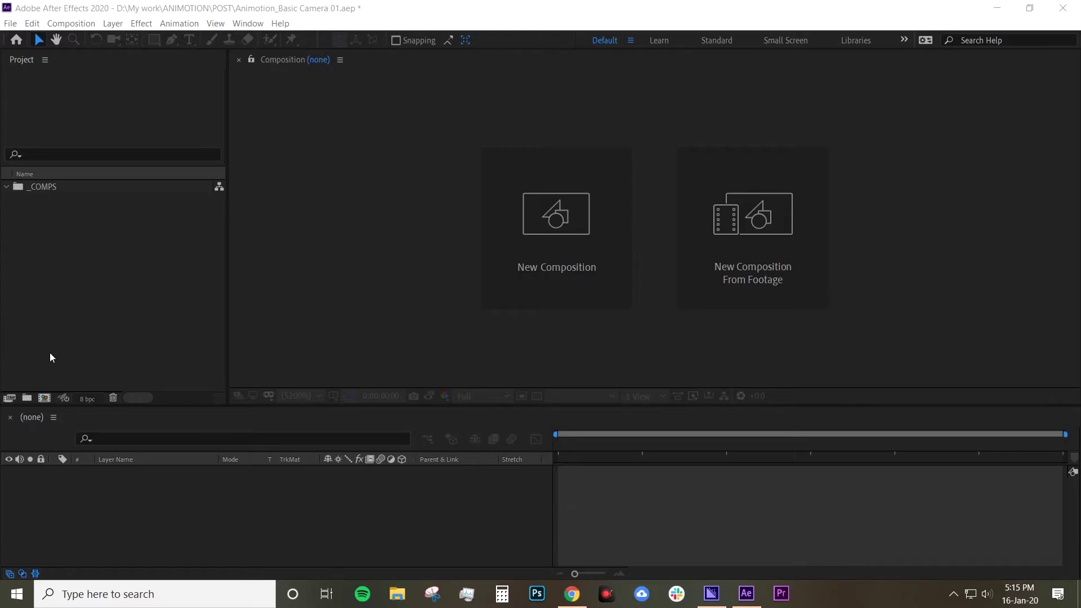
- Create a new 1920×1080 composition named Basic Camera
left_click(50, 398)
type("Basic Camera")
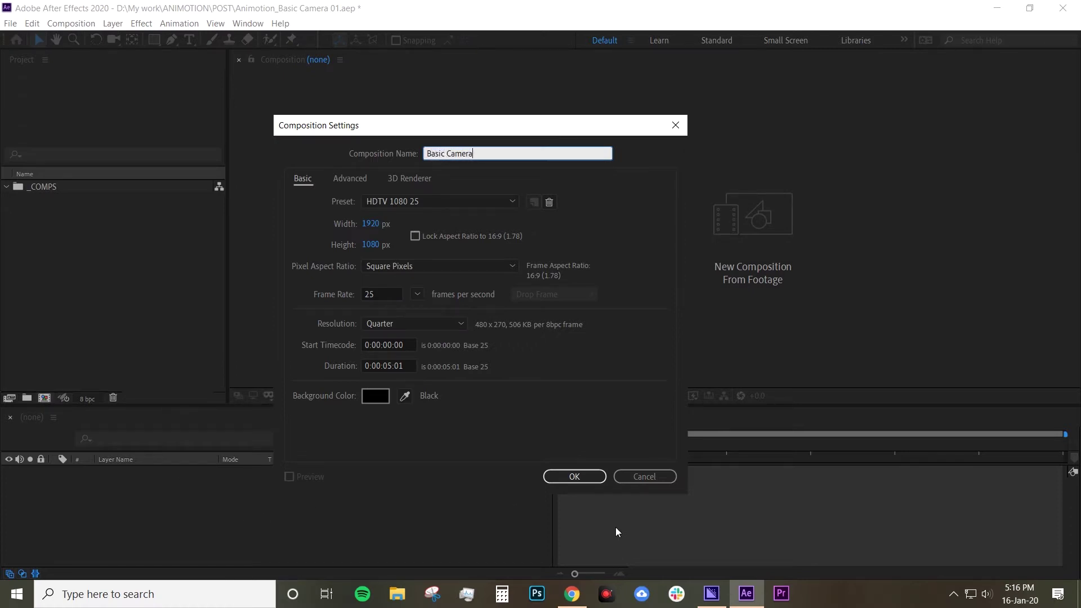
left_click(597, 479)
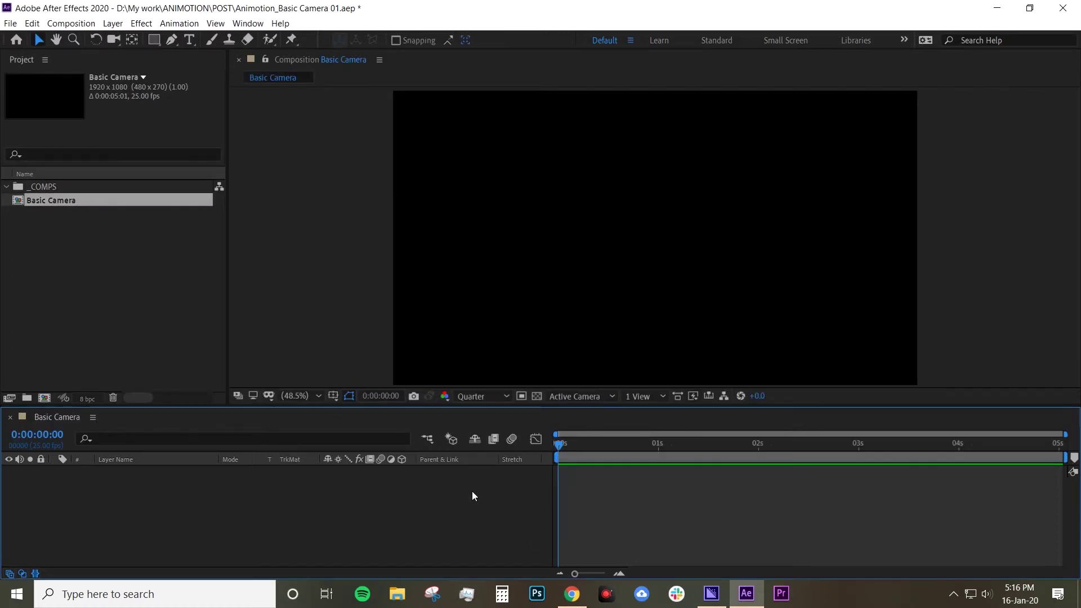
- Add a Dark Blue Solid 1 layer and turn on the title/action safe guides
right_click(372, 515)
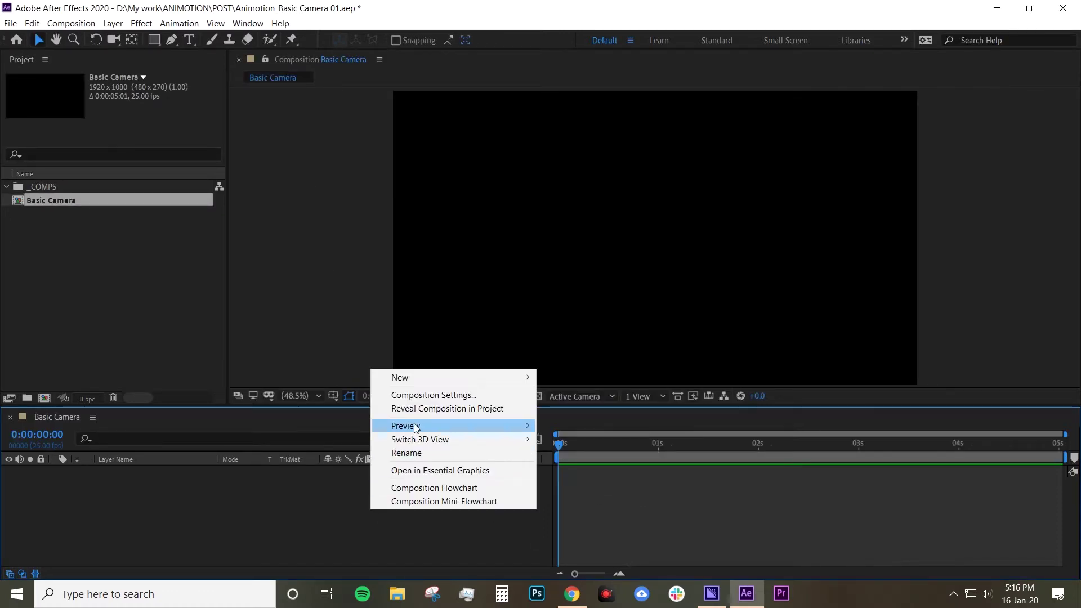
mouse_move(437, 384)
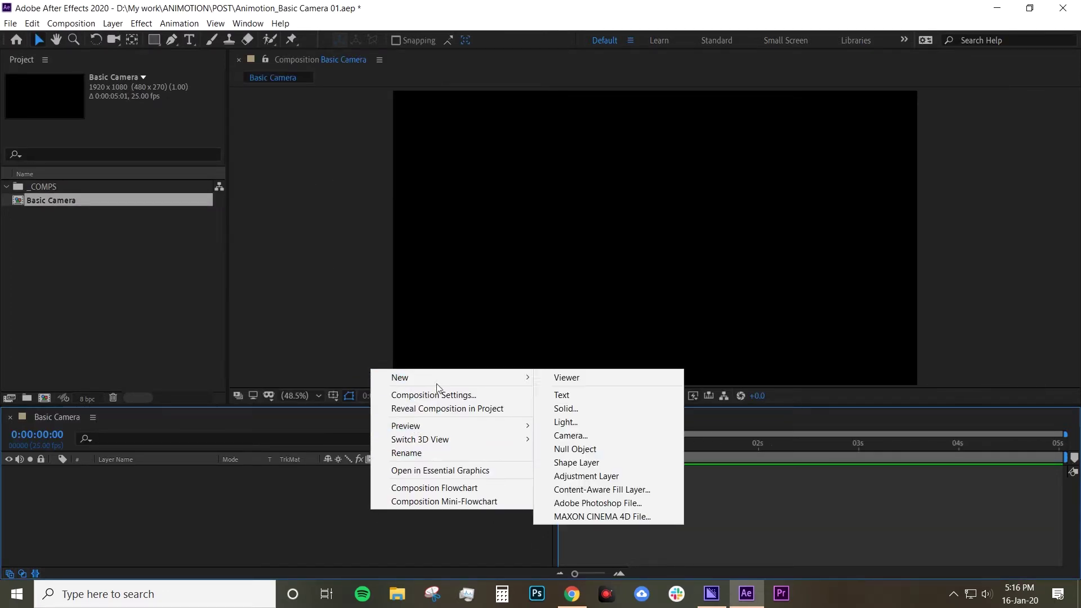
left_click(581, 411)
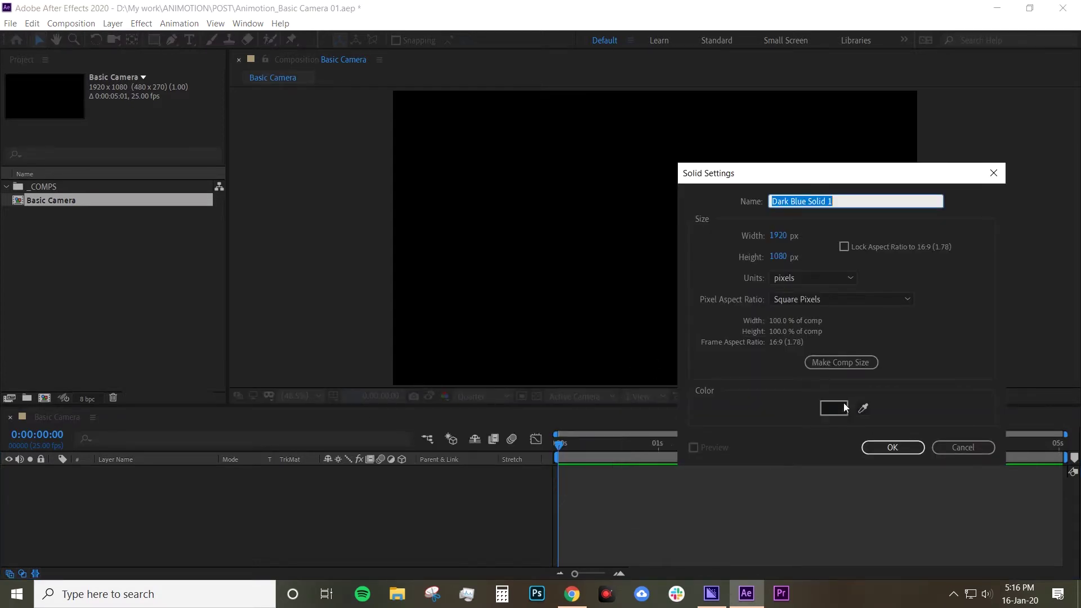
key("Return")
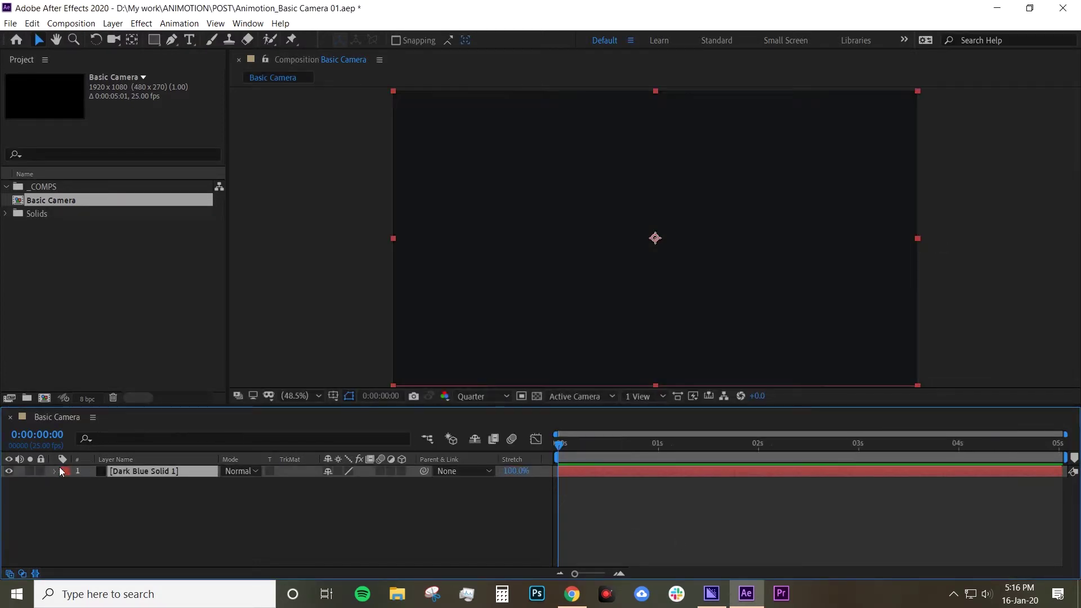
key("F2")
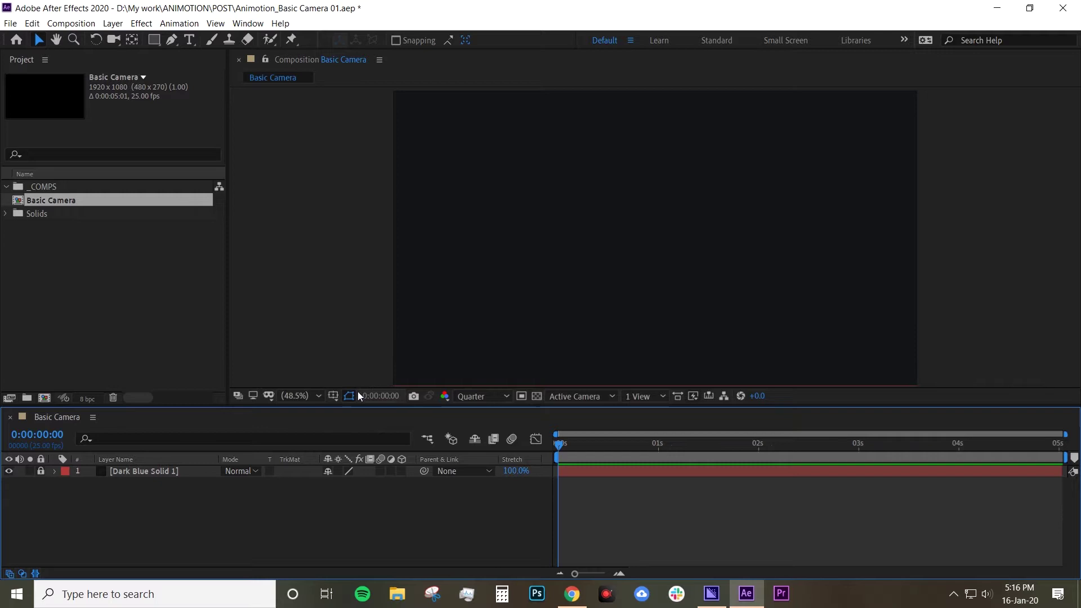
left_click(333, 397)
left_click(371, 416)
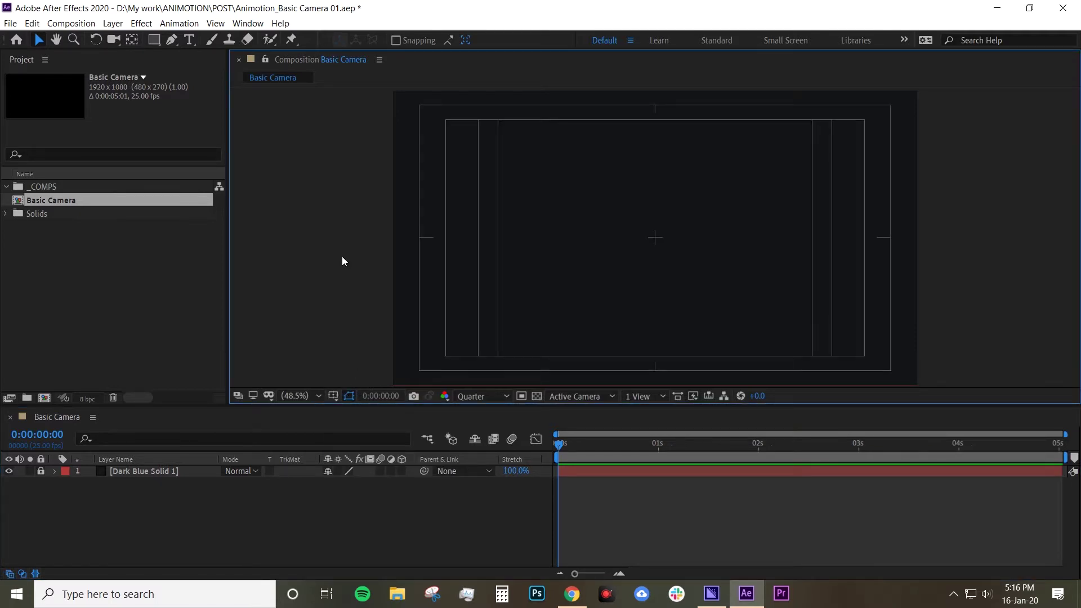
- With the Pen tool, set the shape fill to None, keeping the 20 px stroke
key("g")
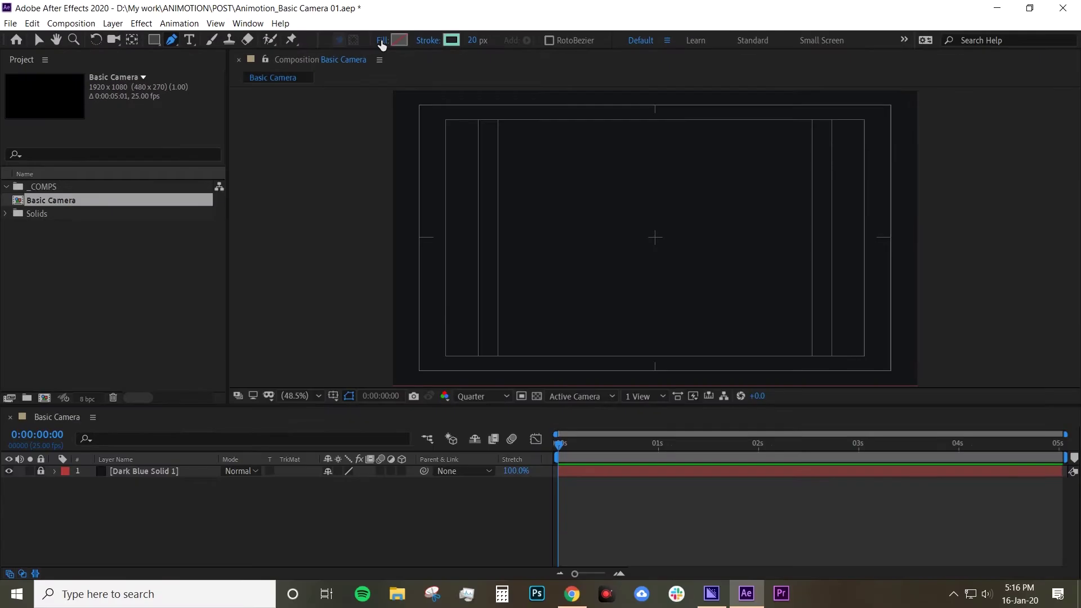
left_click(279, 59)
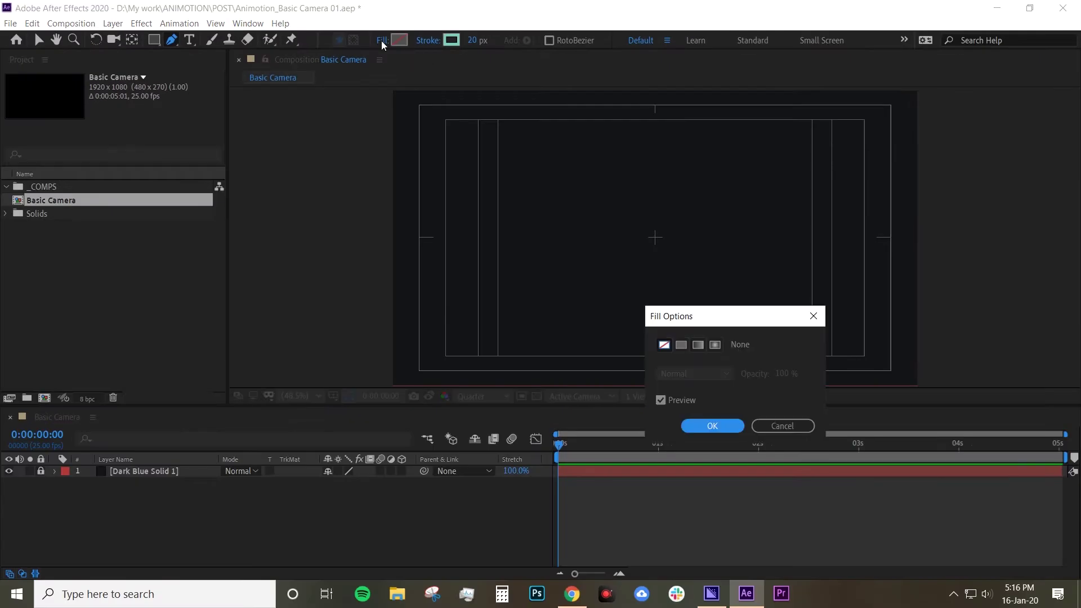
left_click(665, 344)
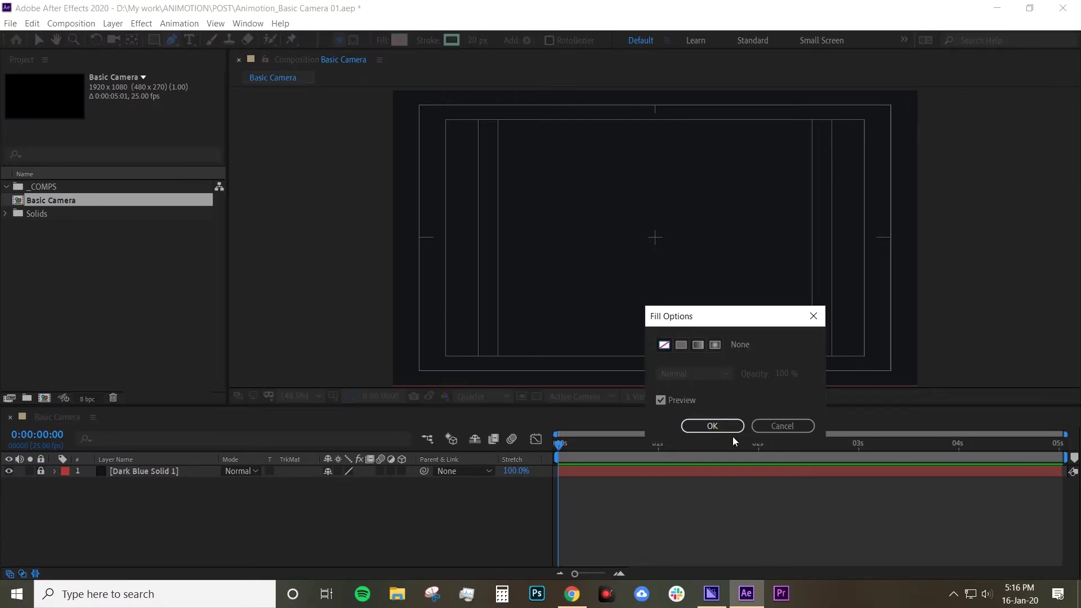
left_click(712, 426)
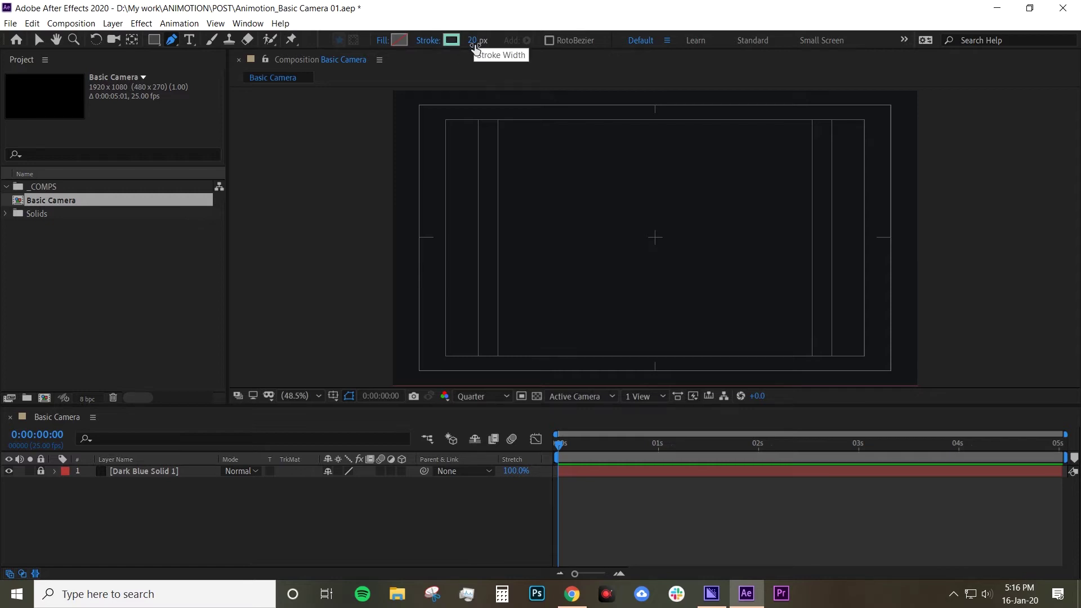
- Draw a closed outline triangle around the frame centre with the Pen tool
left_click(657, 156)
left_click(579, 294)
left_click(723, 294)
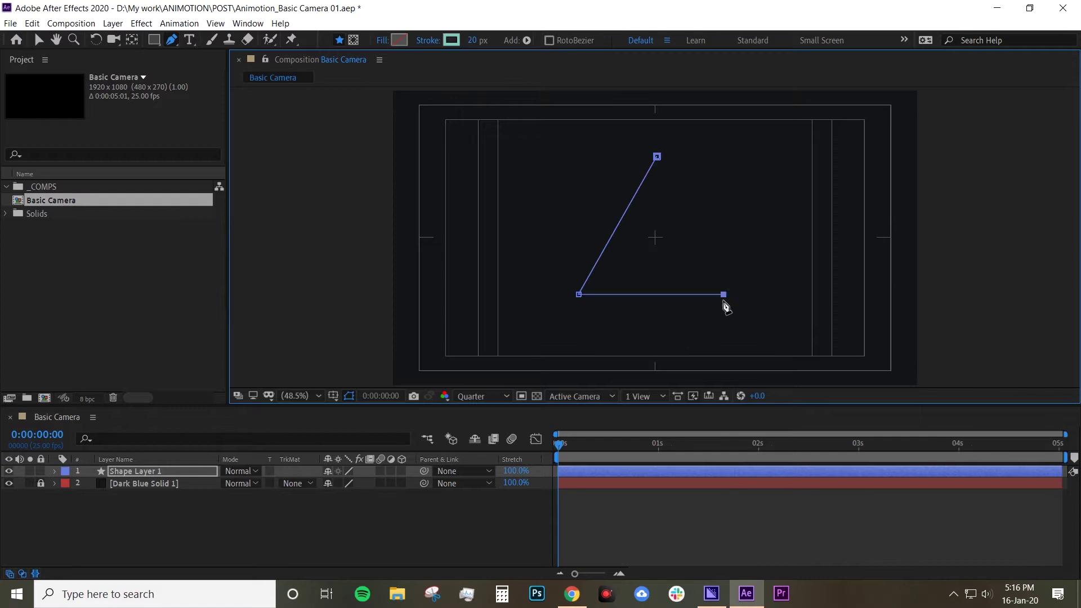
left_click(657, 157)
- Name the shape layer 'triangle 01' and duplicate it into triangle 02 and 03
key("Return")
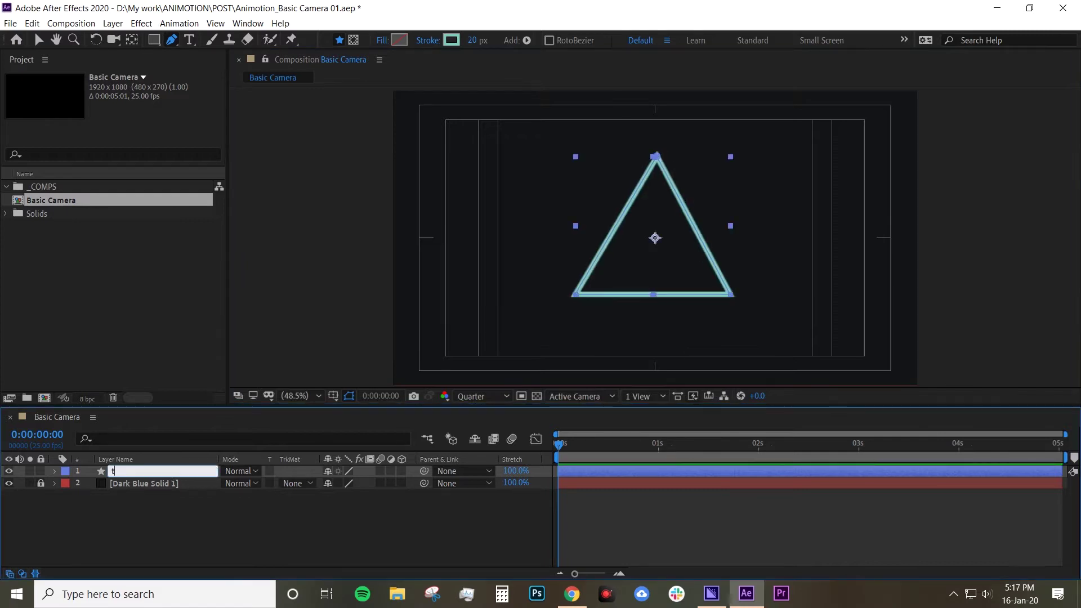
type("train")
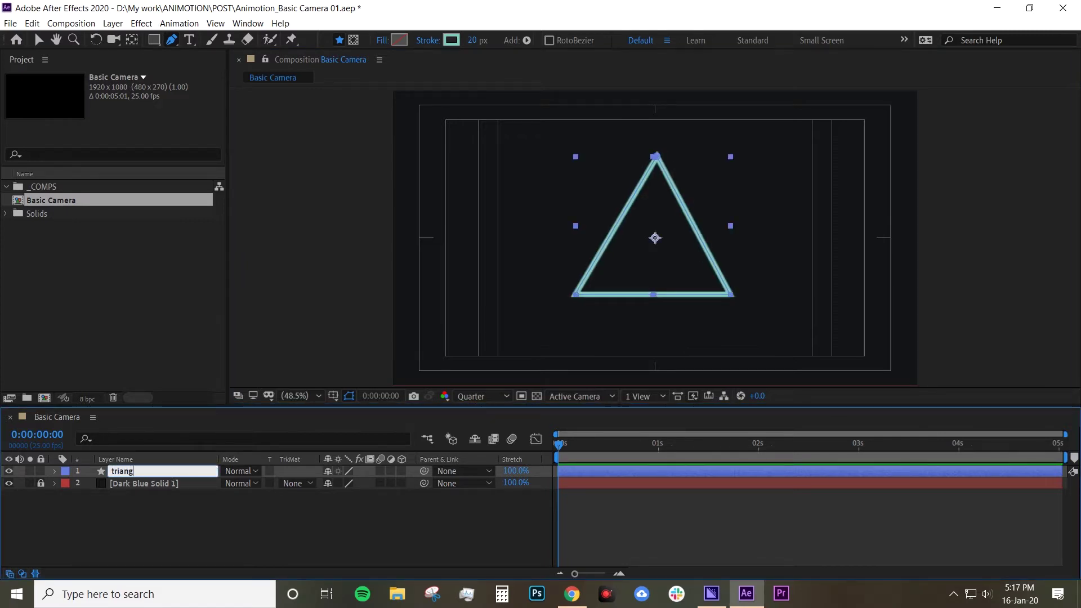
type("gle 01")
key("Return")
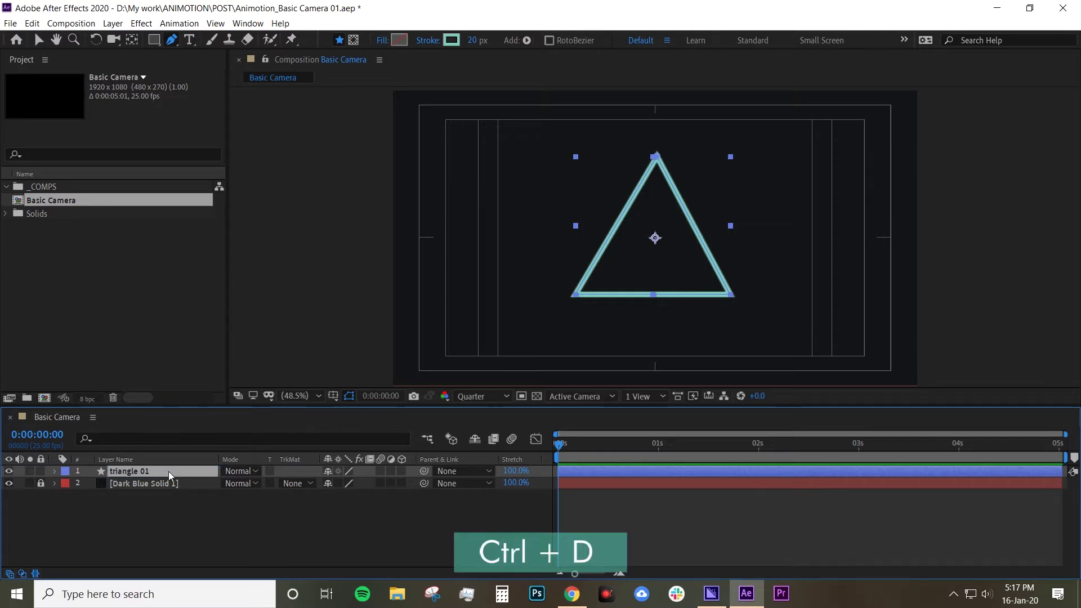
key("ctrl+d")
key("ctrl+d")
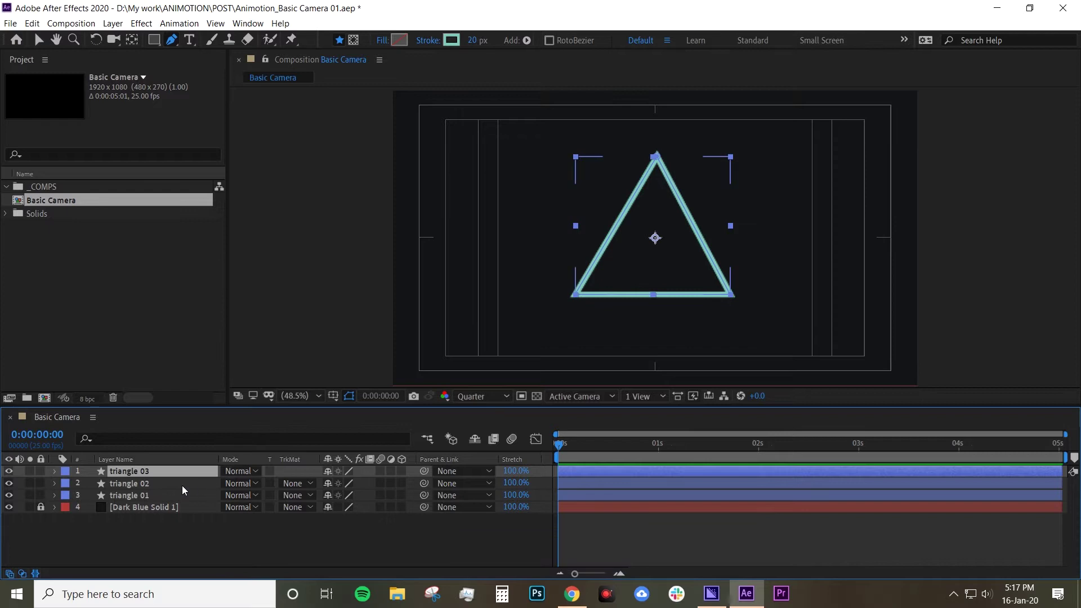
- Give triangle 02 a white FFFFFF stroke
left_click(181, 484)
left_click(452, 40)
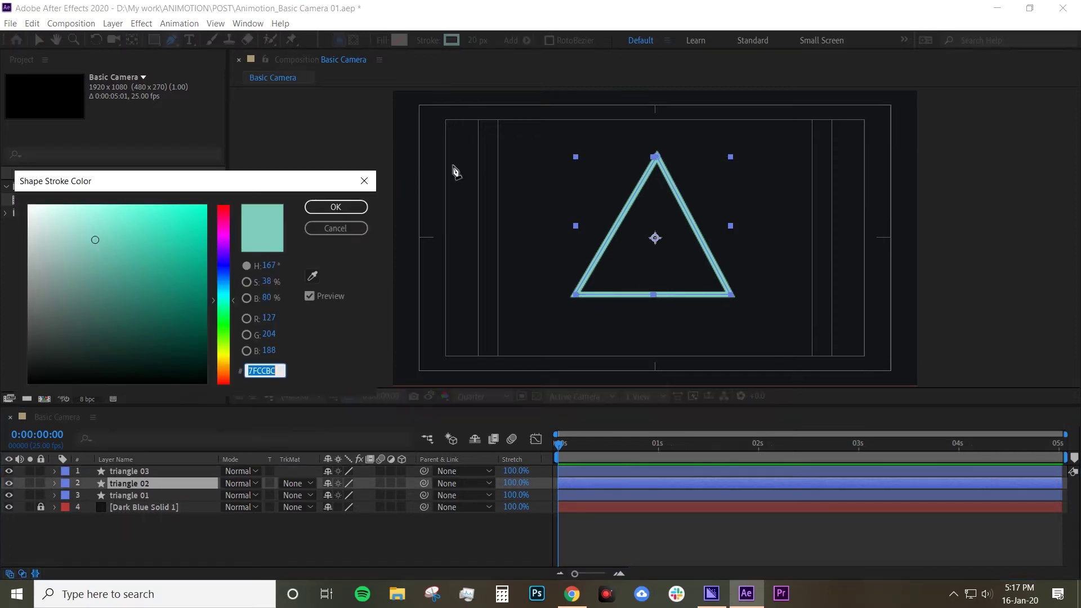
type("FFFFFF")
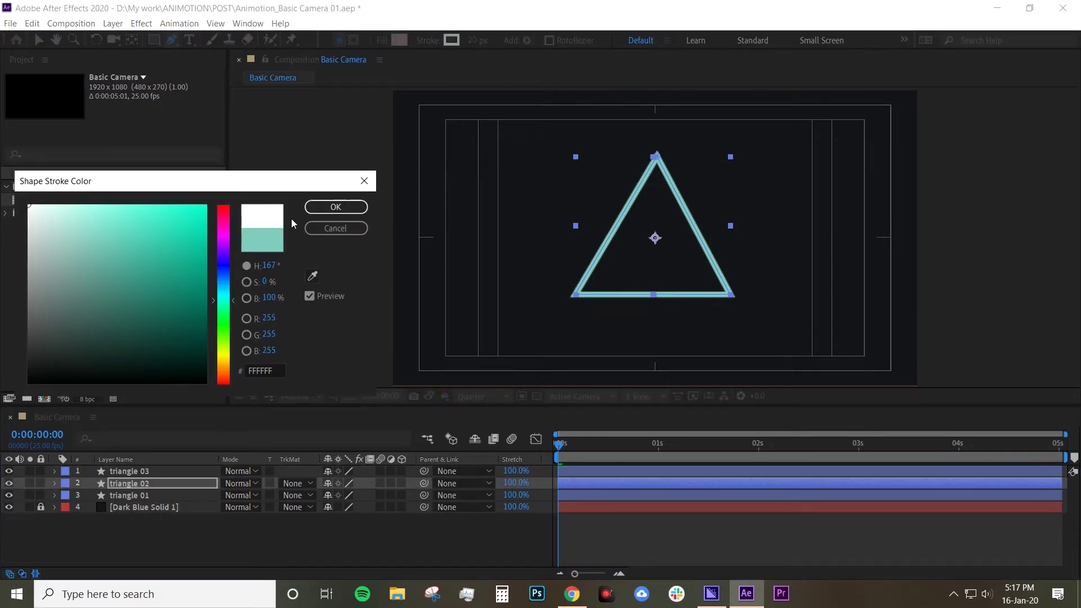
left_click(336, 207)
- Give triangle 03 a pink EA83A5 stroke, then drag triangle 01 out from under it
left_click(148, 470)
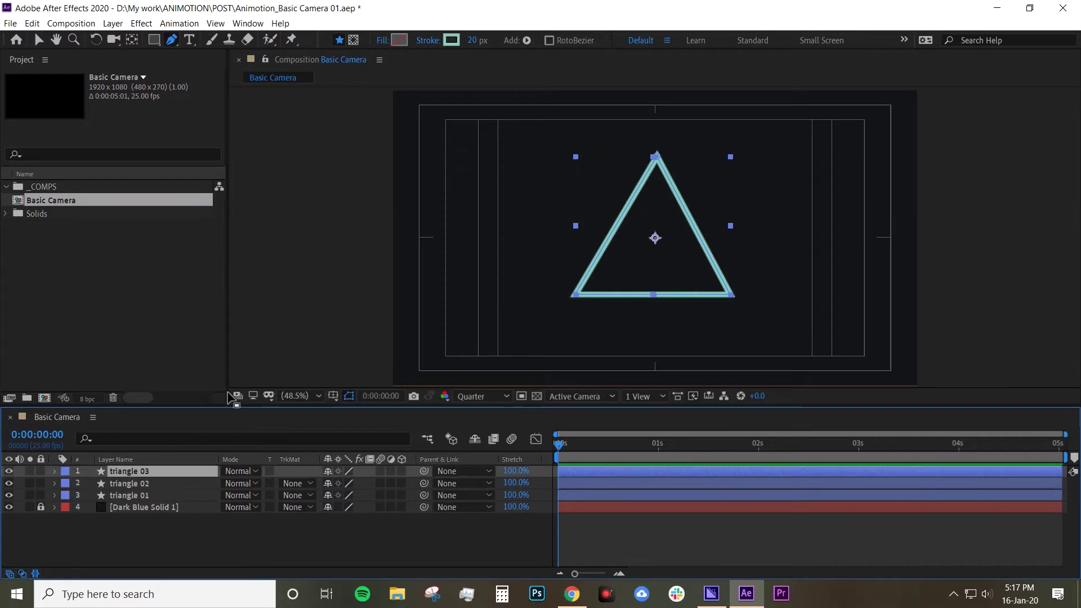
left_click(452, 40)
left_click_drag(224, 221, 222, 215)
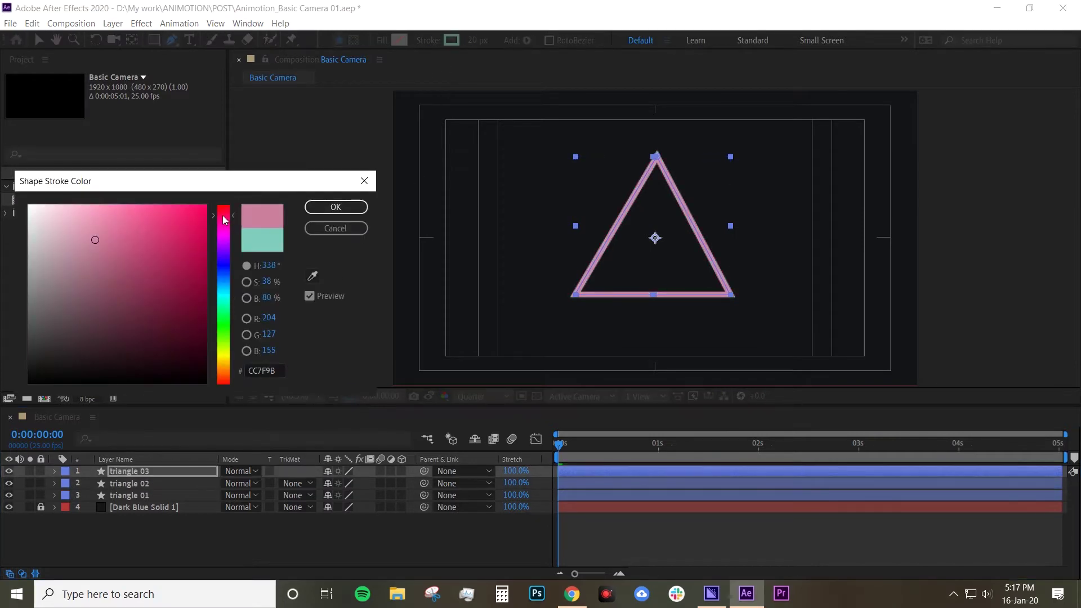
left_click_drag(97, 216, 105, 218)
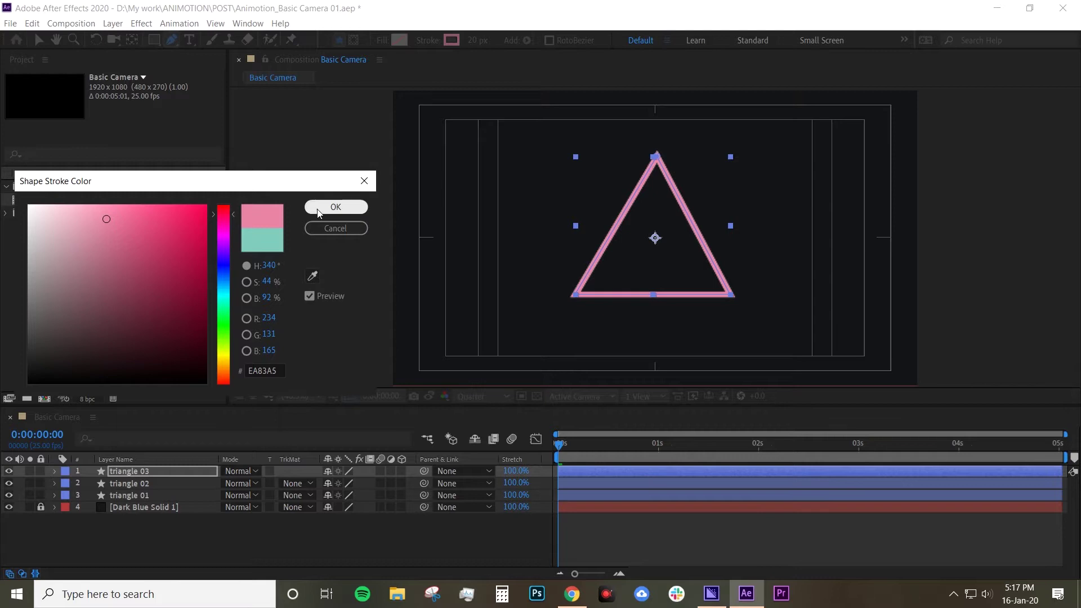
left_click(357, 207)
left_click(130, 495)
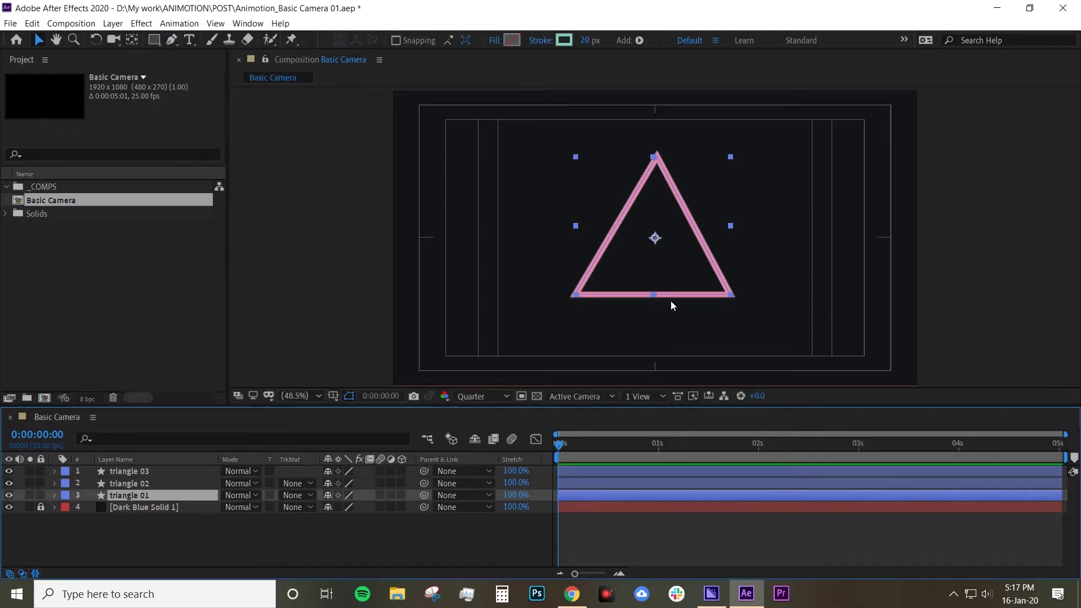
left_click_drag(677, 297, 619, 326)
- Undo the triangle 01 move and make all three triangle layers 3D
key("ctrl+z")
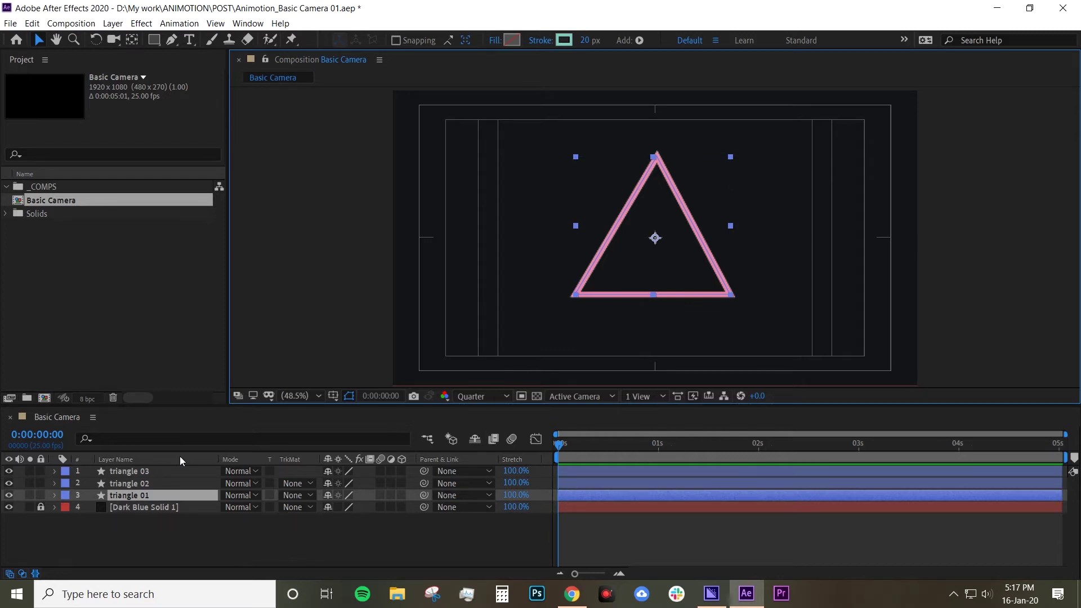
left_click(161, 471, "shift")
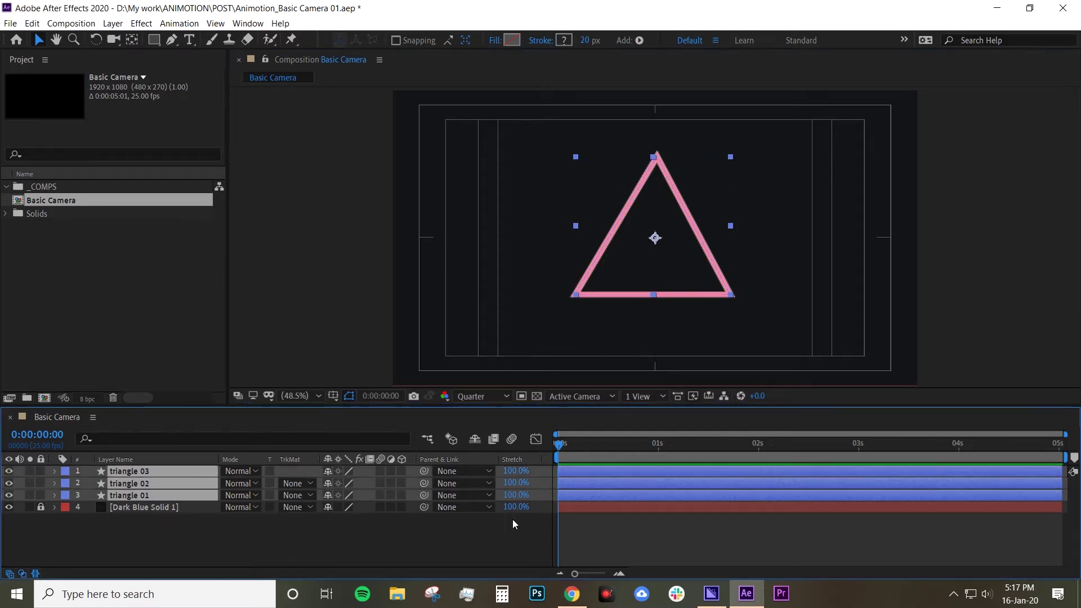
left_click(402, 474)
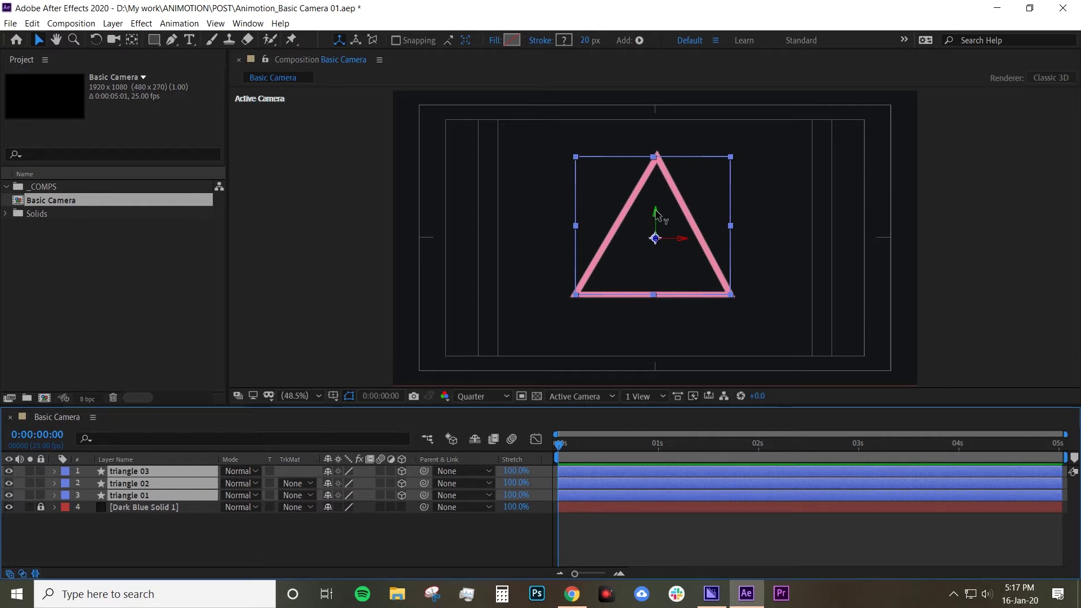
- Move the three triangles closer to the camera along Z and zoom the view to 50%
left_click_drag(655, 212, 660, 265)
scroll(670, 269, "up", 1)
scroll(670, 270, "up", 3)
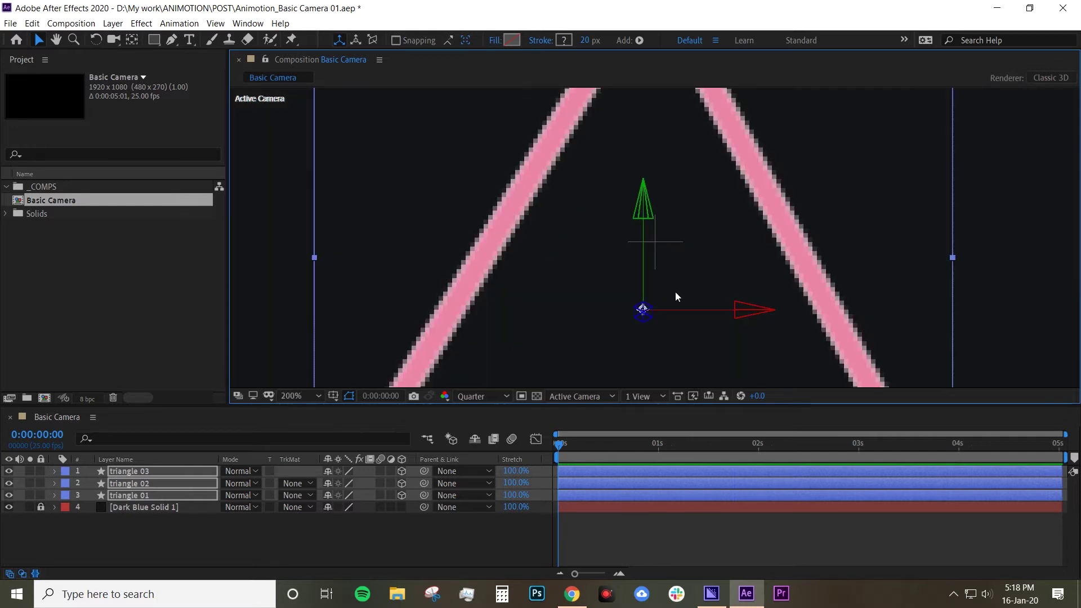
scroll(675, 293, "down", 1)
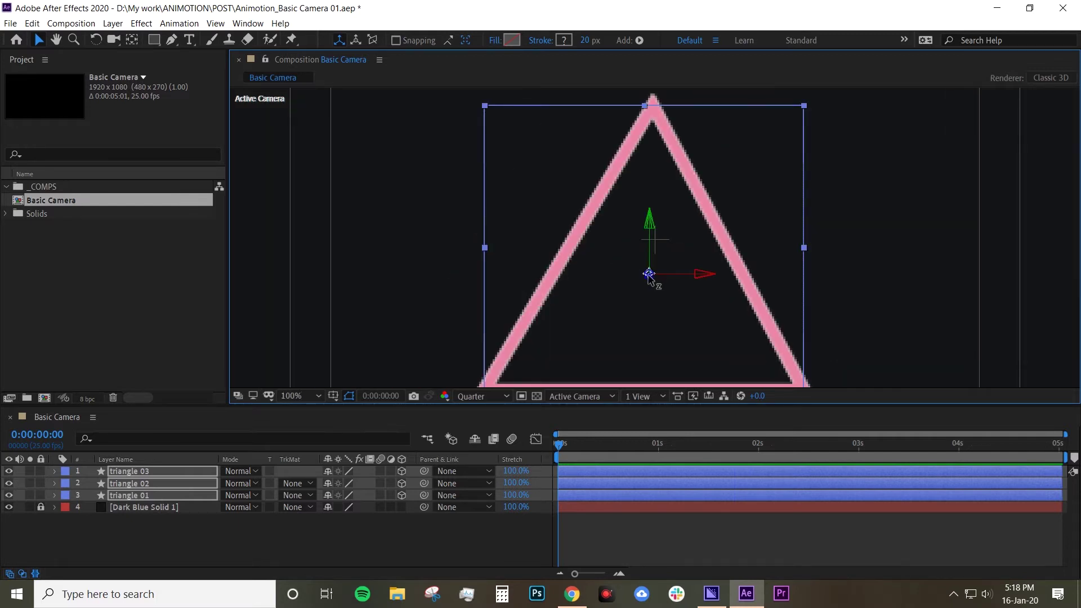
left_click_drag(648, 276, 555, 321)
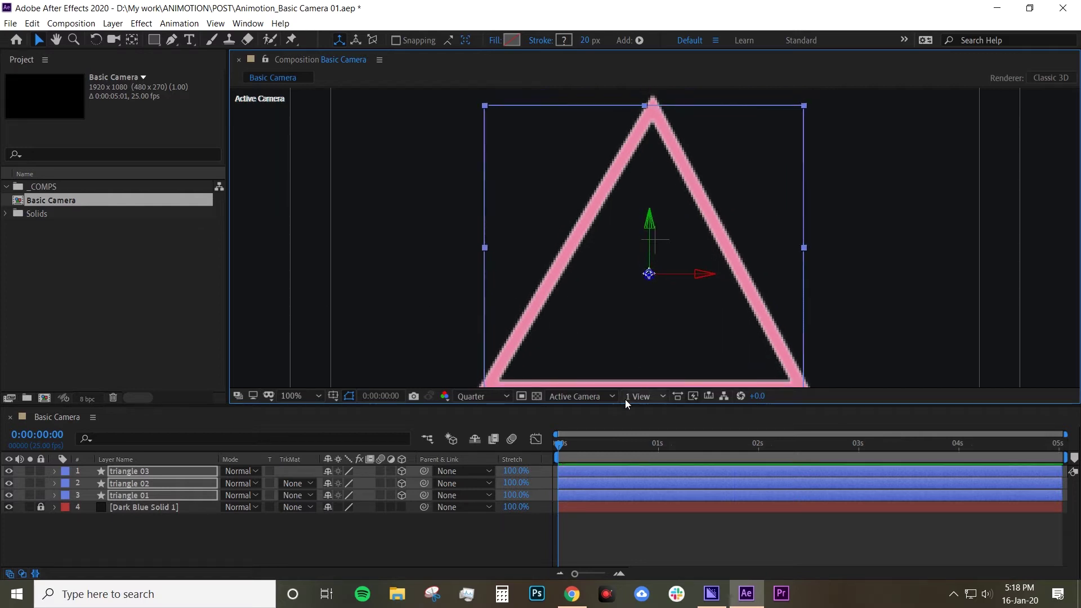
key("comma")
left_click(330, 533)
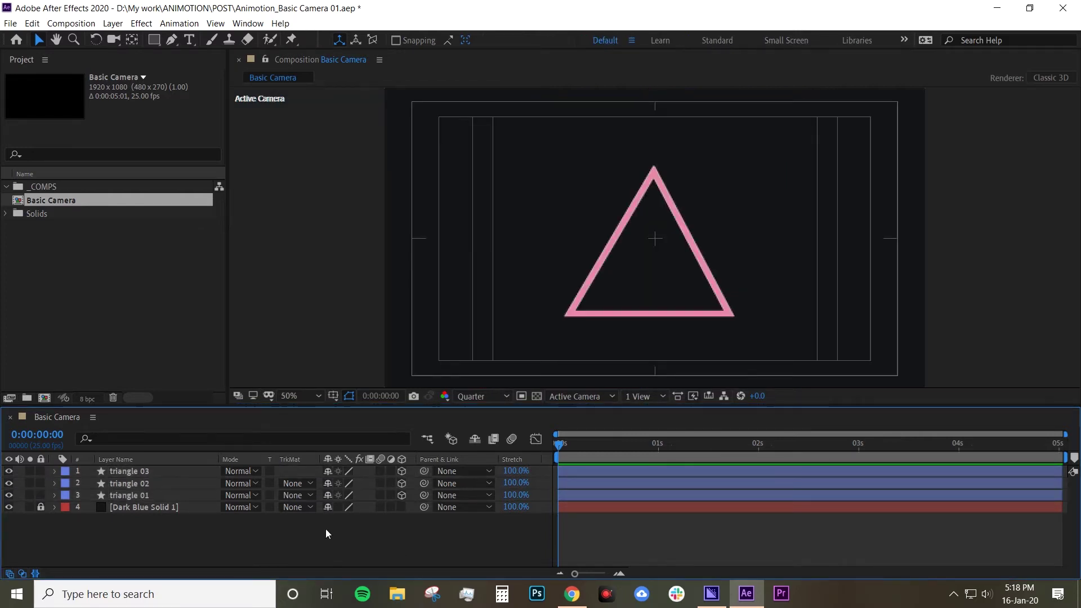
- Add a One-Node Camera layer, Camera 1, using the 35mm preset
right_click(326, 529)
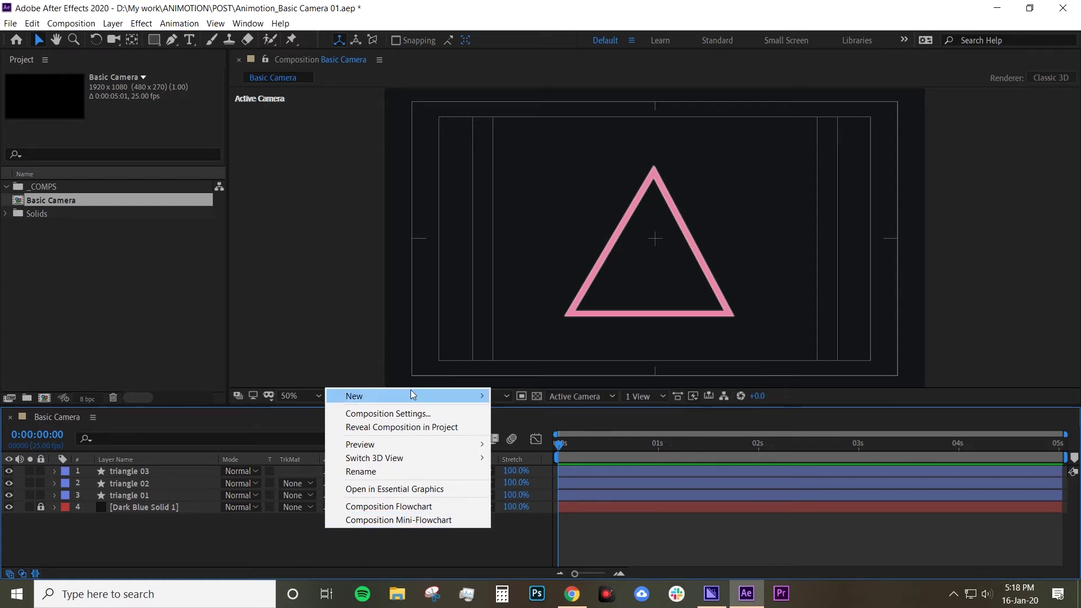
mouse_move(410, 390)
left_click(549, 452)
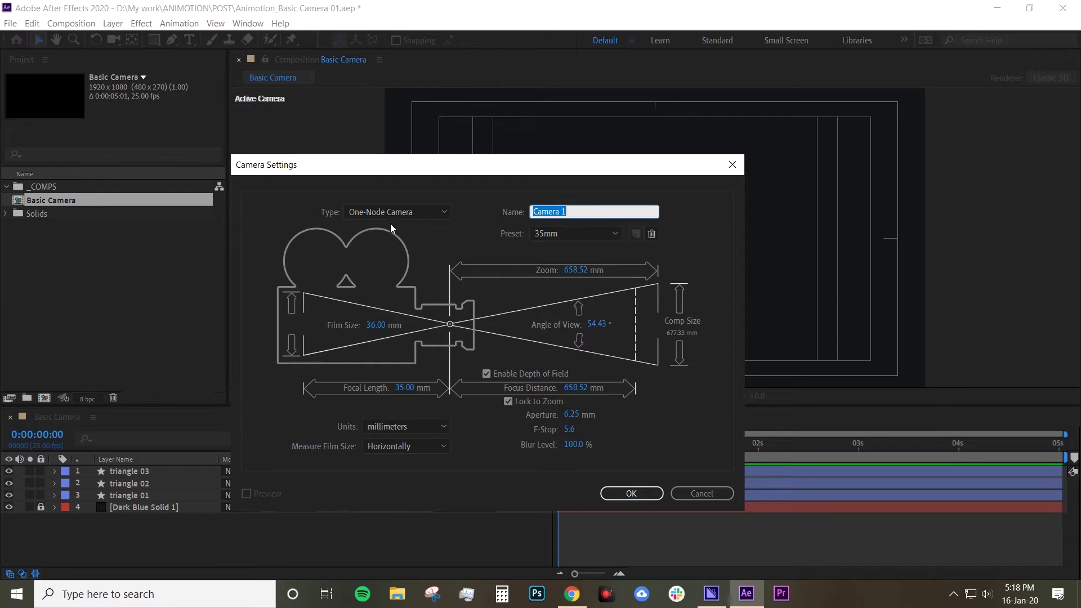
left_click(421, 213)
left_click(405, 225)
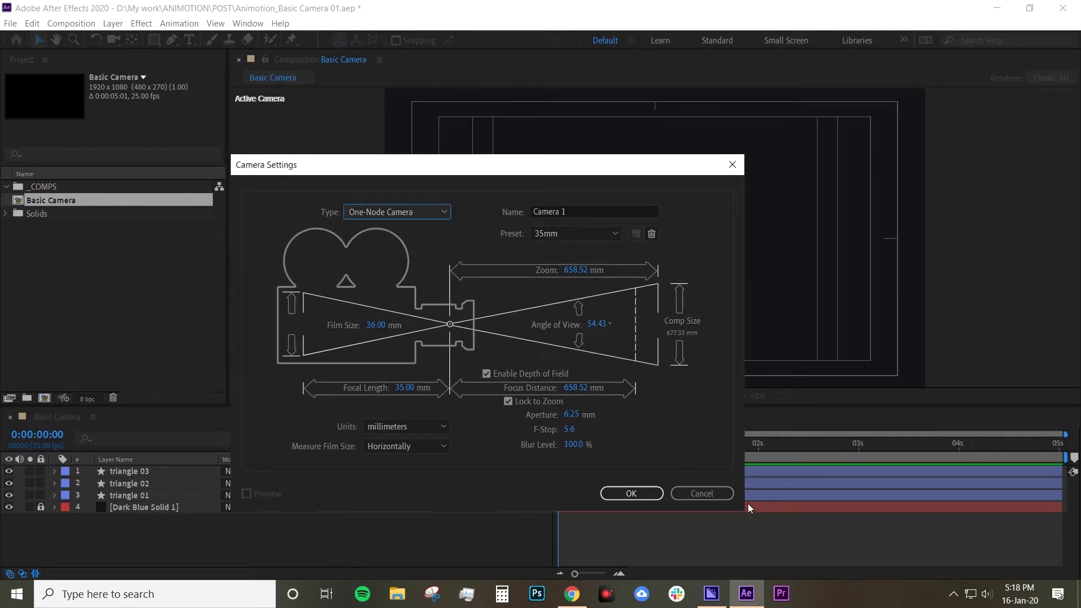
left_click(631, 493)
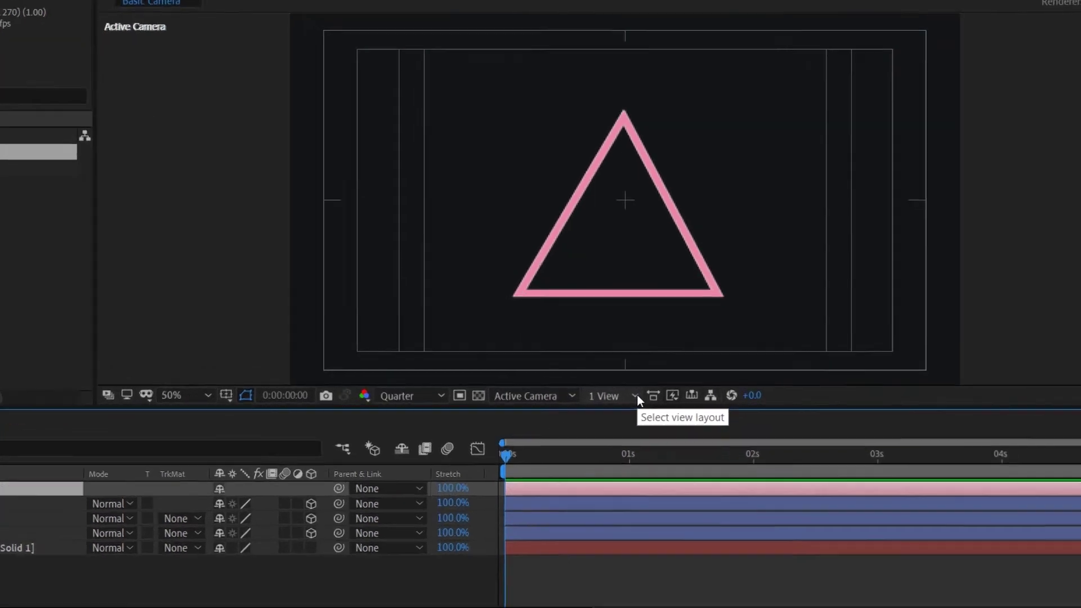
- Switch the viewer to 4 Views and drag Camera 1 closer to the pink triangle in Top view
left_click(635, 396)
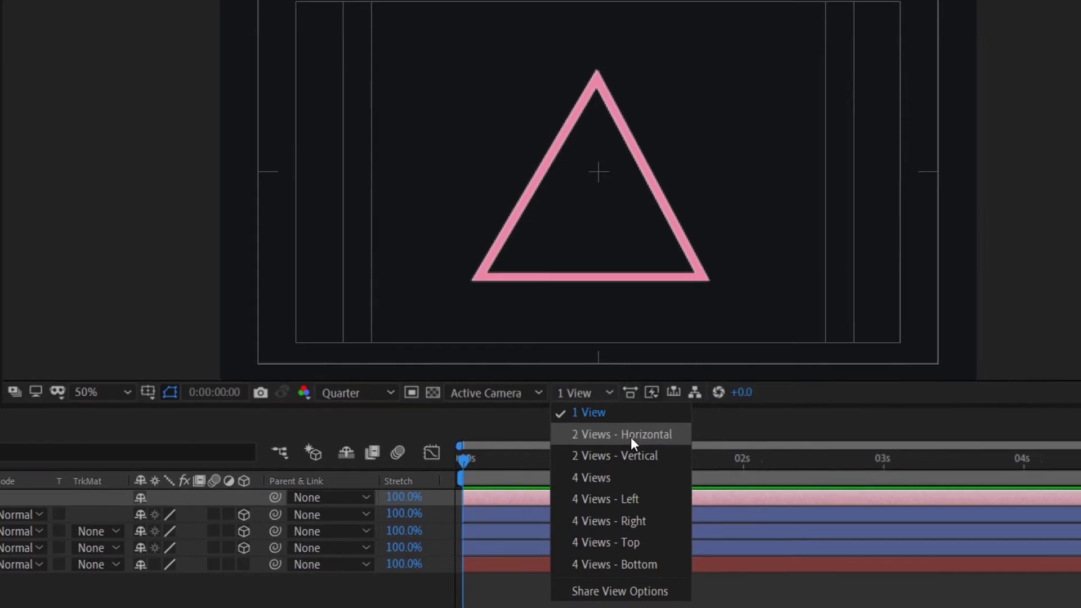
left_click(640, 478)
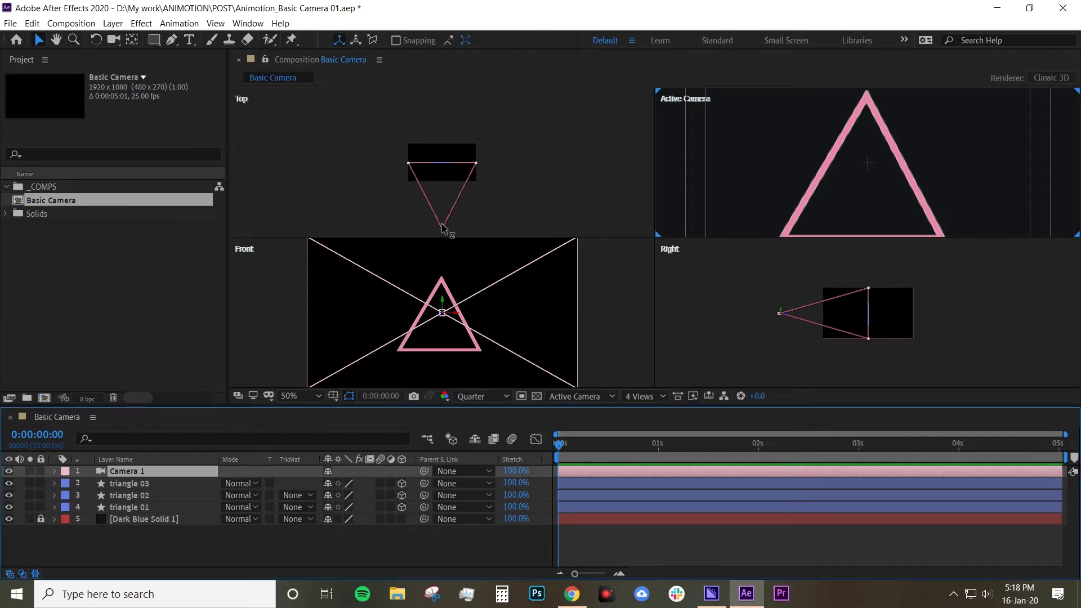
mouse_move(442, 226)
left_mouse_down()
mouse_move(445, 194)
mouse_move(444, 245)
mouse_move(441, 219)
mouse_move(442, 241)
mouse_move(442, 232)
left_mouse_up()
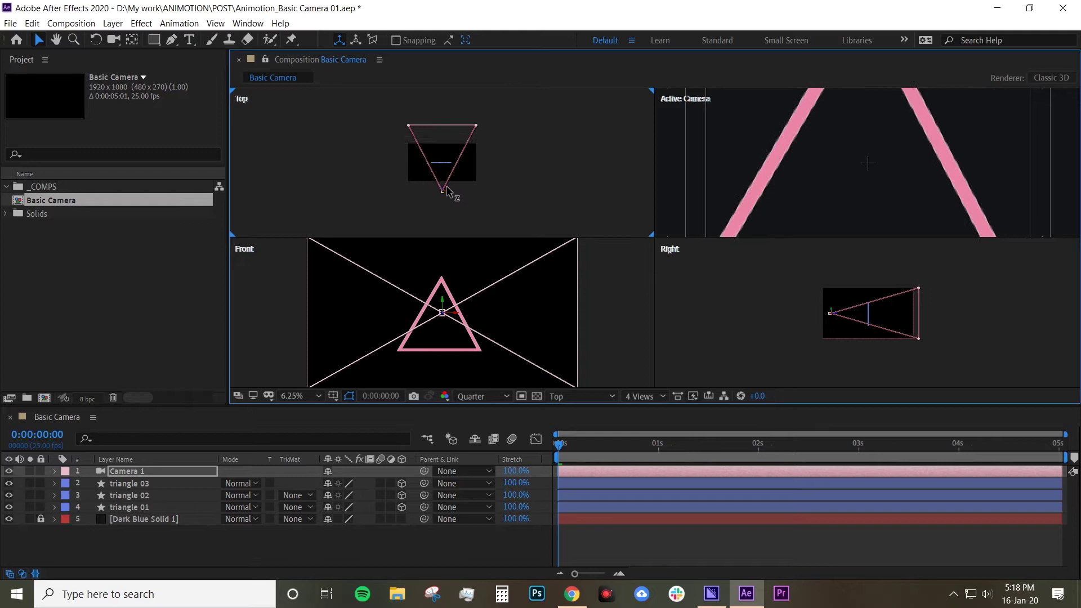
- Use the 2 Views - Horizontal layout and nudge Camera 1's depth and height in Top view
left_click(639, 400)
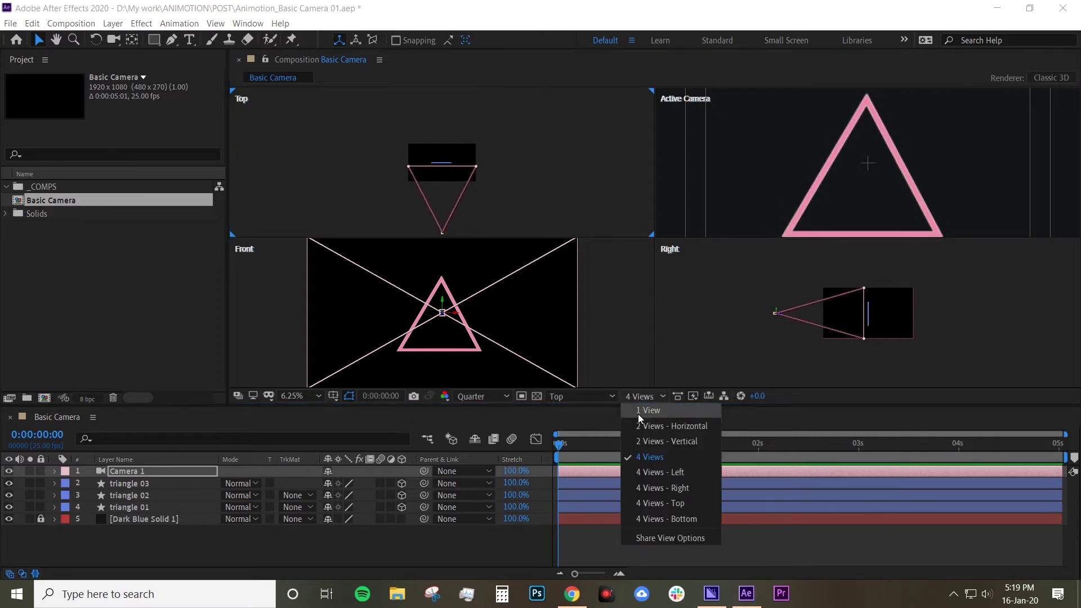
left_click(669, 425)
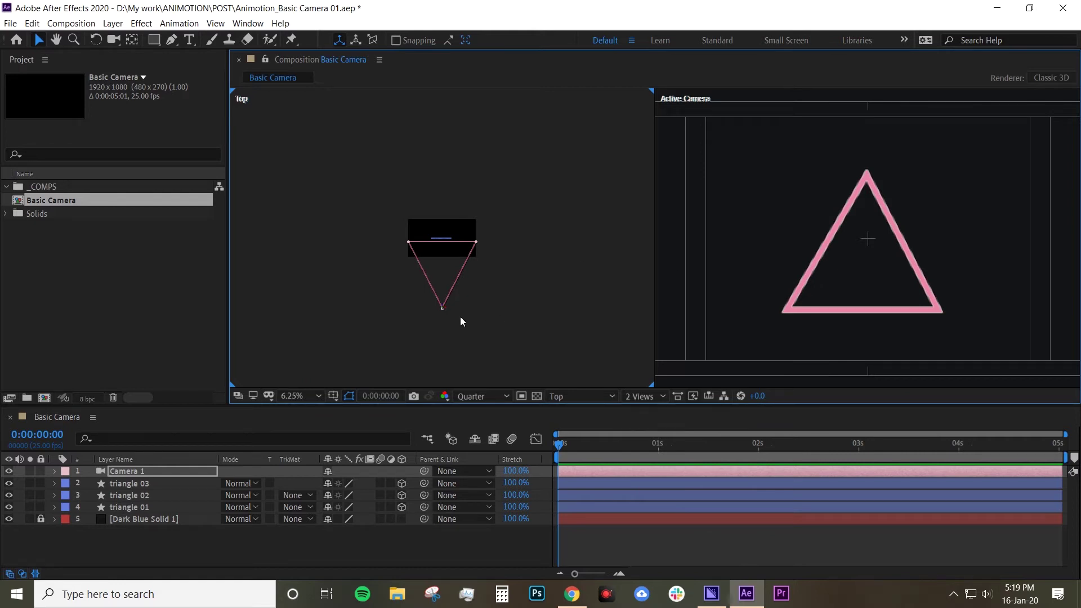
key("period")
left_click_drag(483, 319, 479, 283)
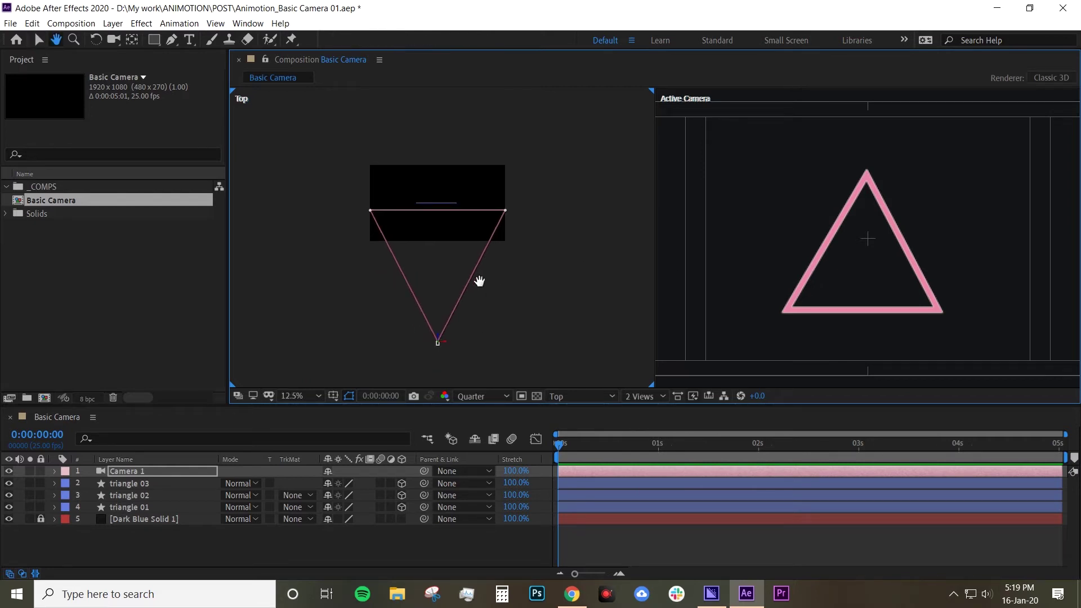
mouse_move(442, 339)
left_mouse_down()
mouse_move(434, 292)
mouse_move(442, 335)
left_mouse_up()
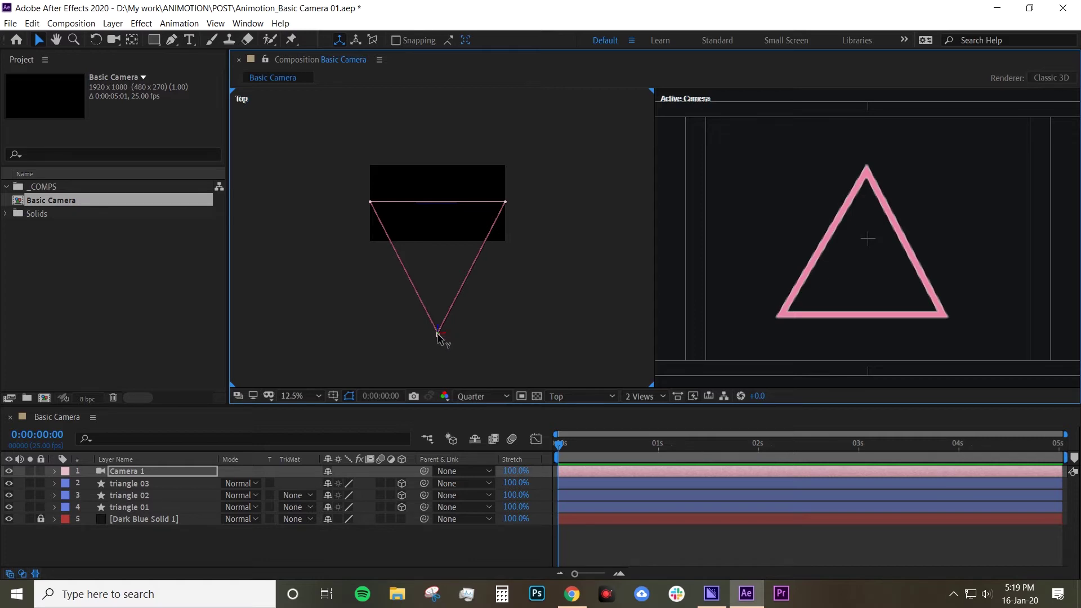
mouse_move(437, 335)
left_mouse_down()
mouse_move(381, 290)
mouse_move(509, 389)
mouse_move(355, 285)
mouse_move(489, 372)
mouse_move(379, 310)
mouse_move(451, 355)
mouse_move(439, 332)
left_mouse_up()
- Drag triangle 01 toward the camera and triangle 03 away from it along Z
left_click(143, 505)
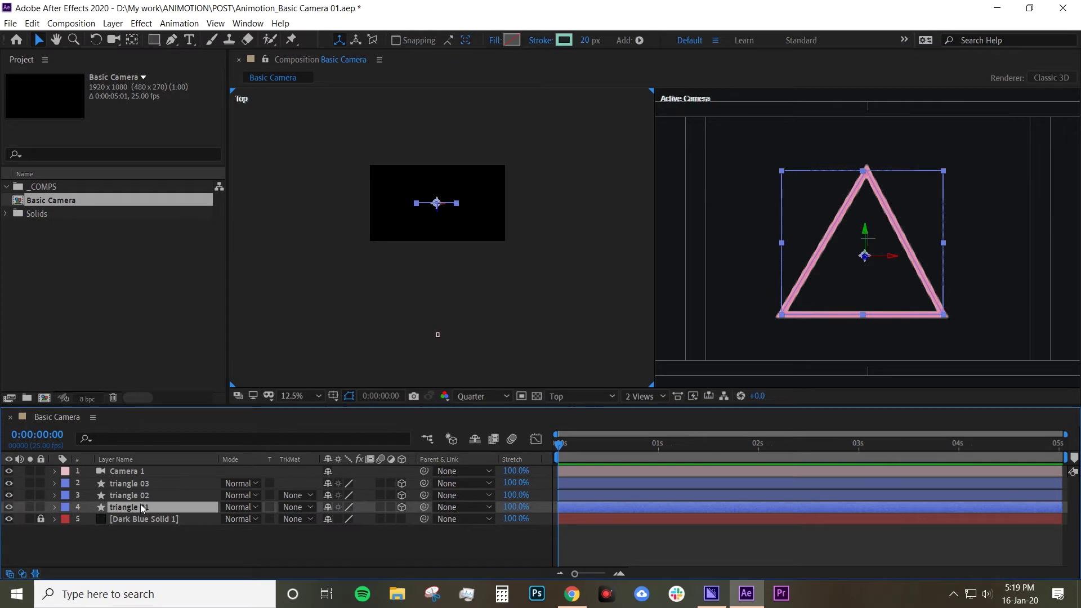
left_click(138, 495)
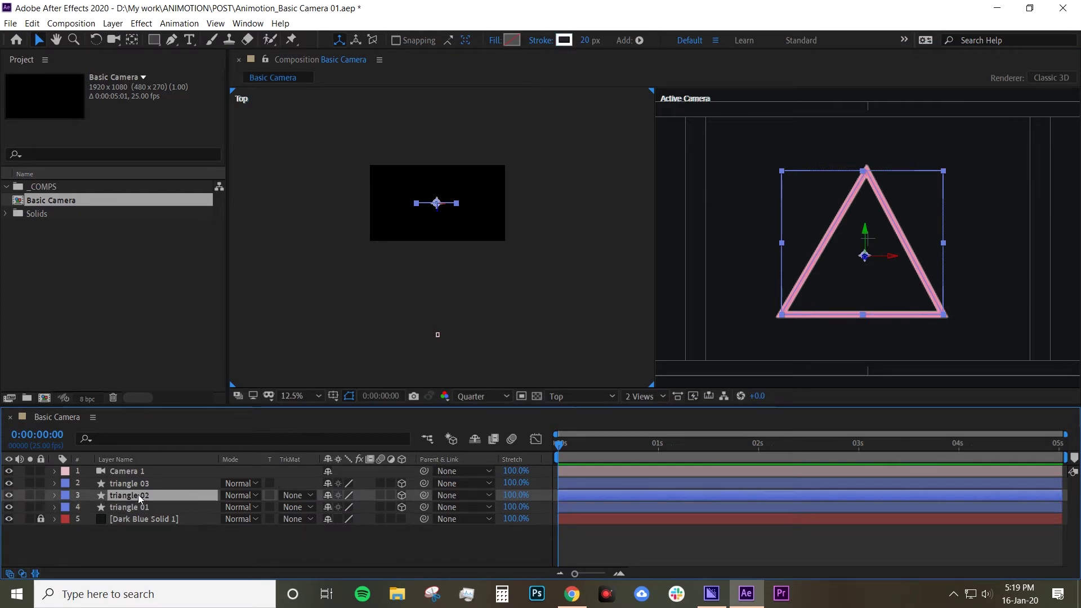
left_click(149, 507)
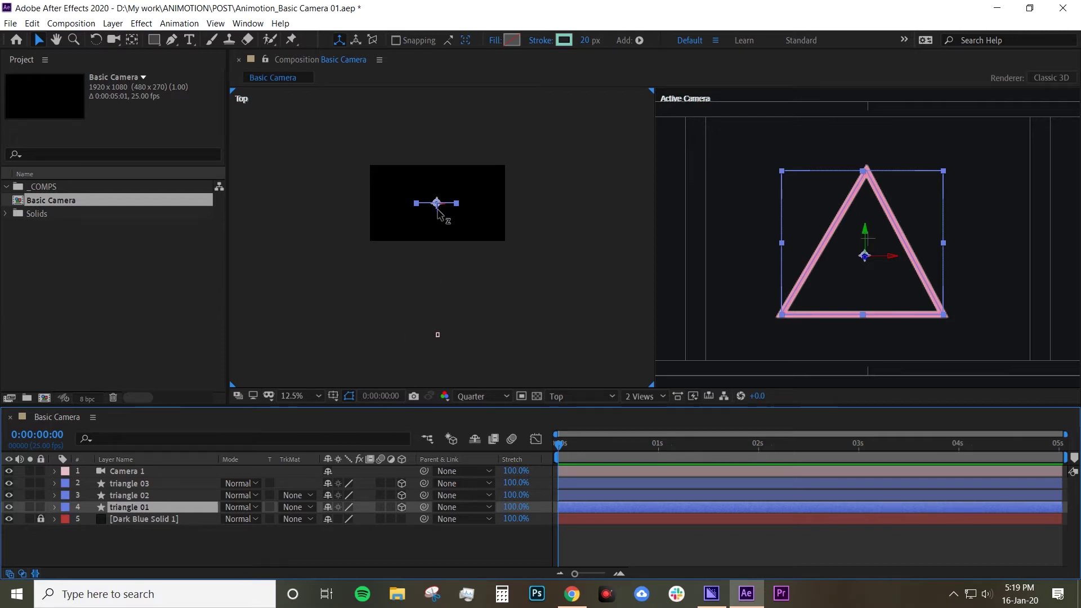
left_click_drag(438, 214, 457, 293)
left_click(147, 483)
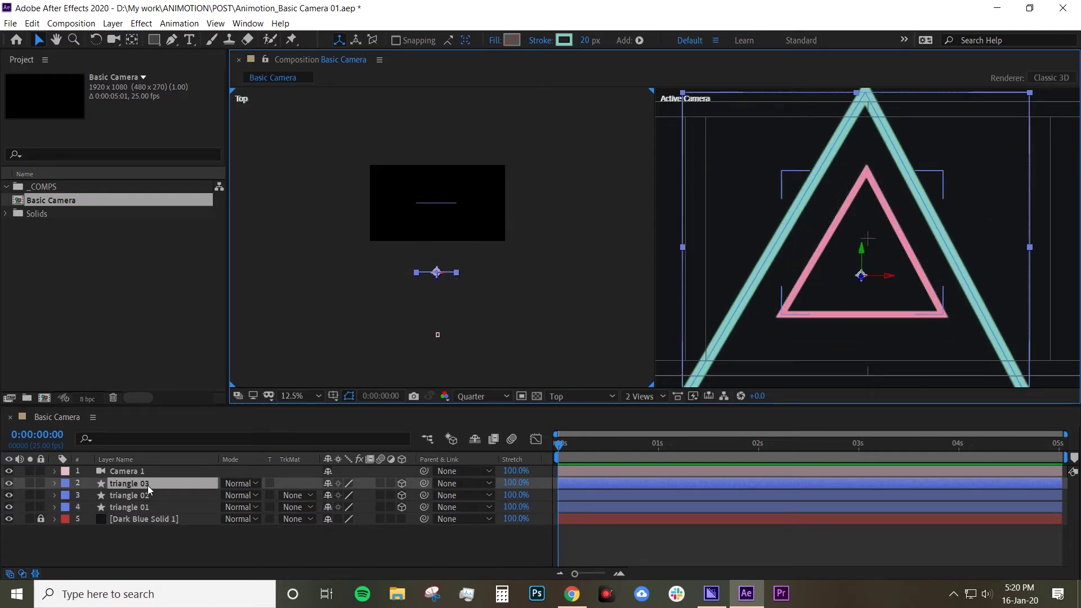
left_click_drag(439, 214, 437, 138)
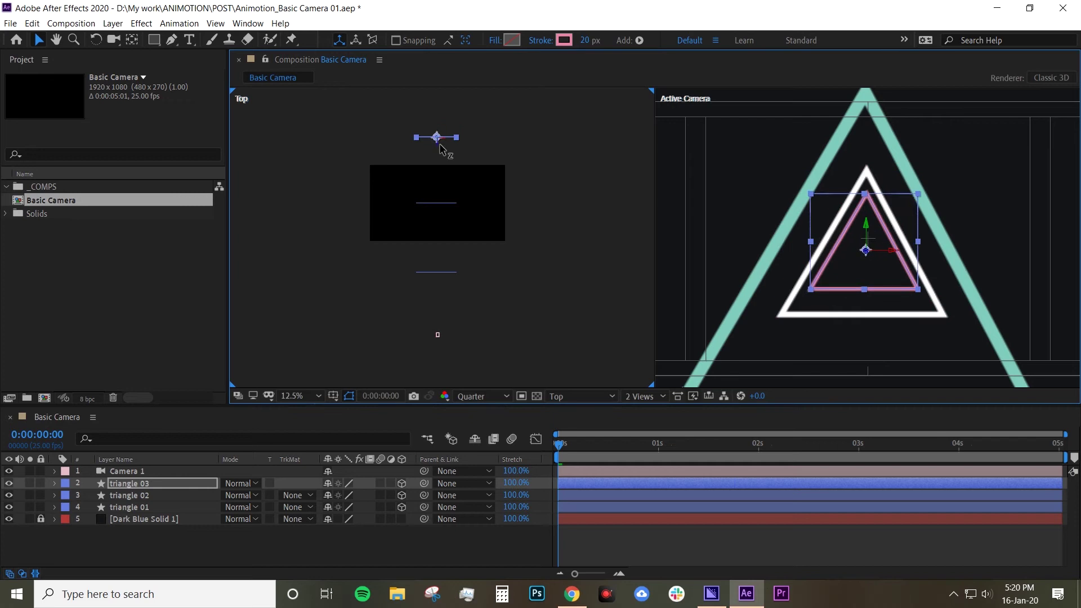
- Keyframe Camera 1's Position at 0 s and at 5 s with Z pushed forward through the triangles
left_click(621, 470)
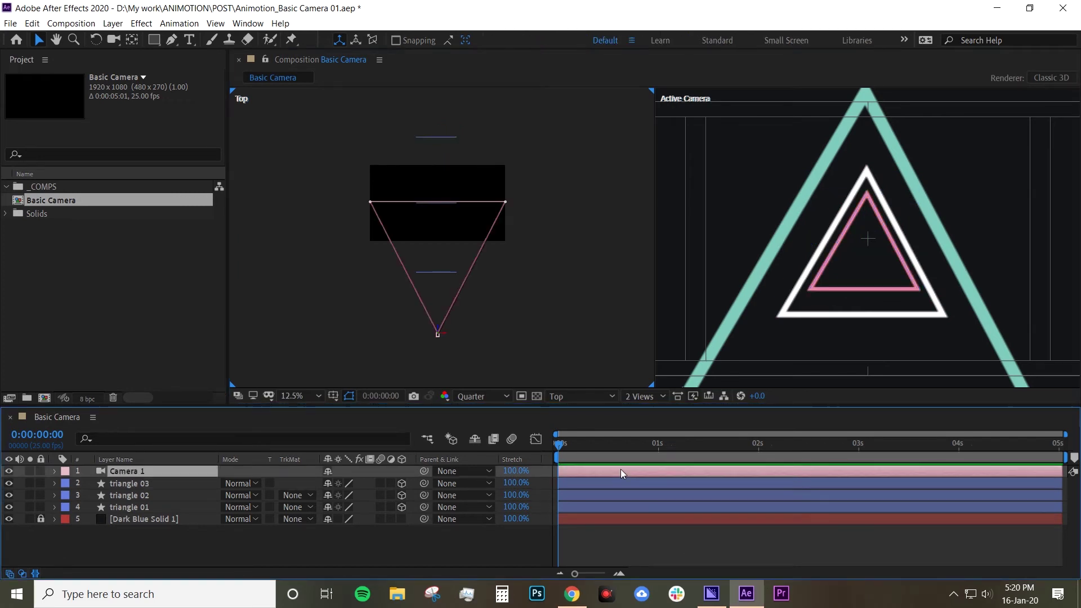
key("p")
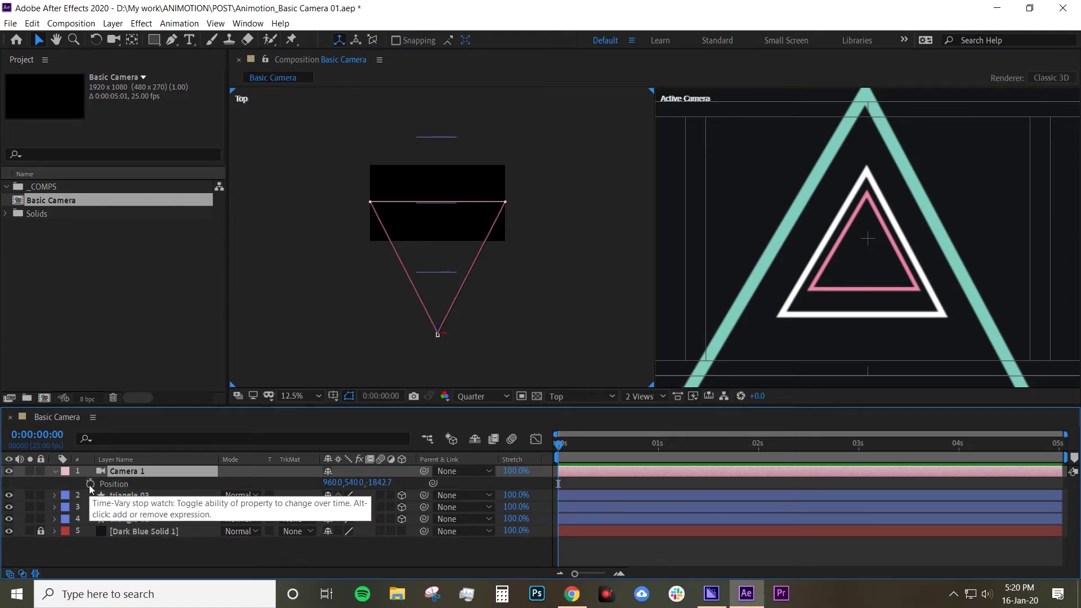
left_click(90, 484)
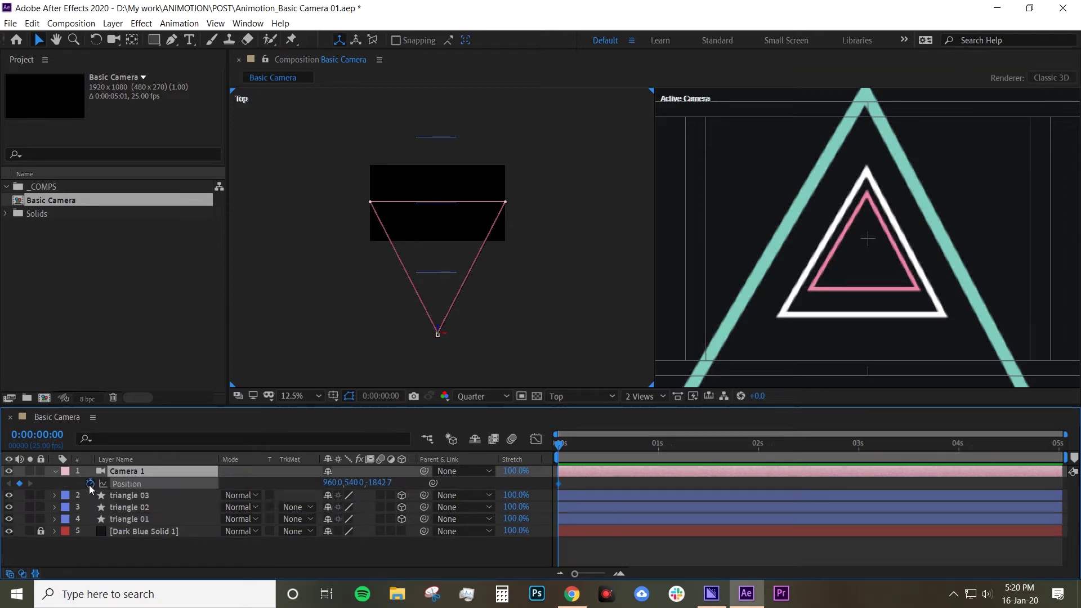
left_click_drag(1049, 448, 1061, 449)
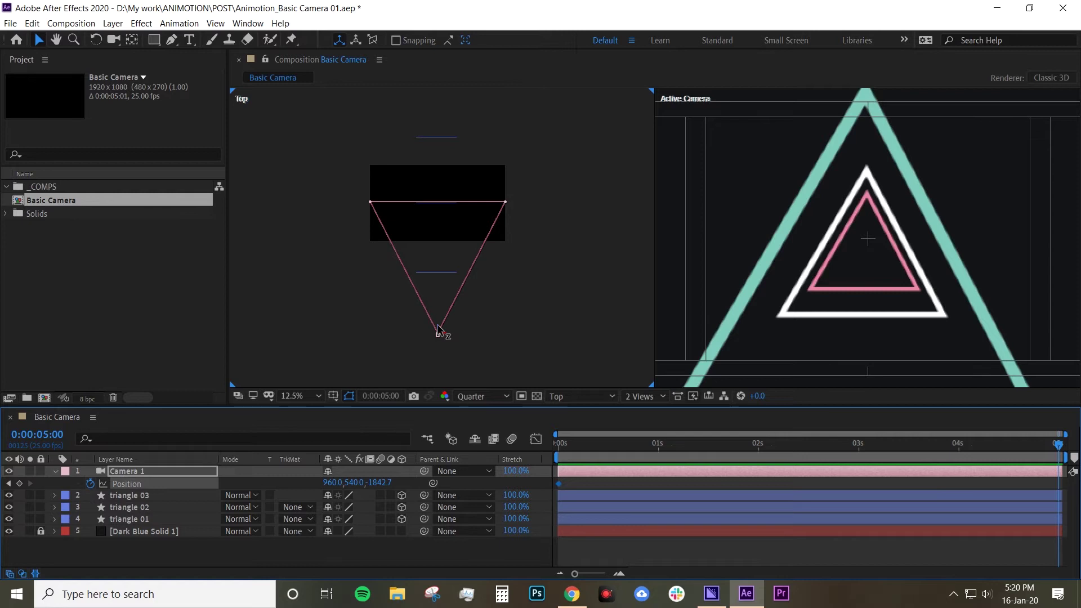
left_click_drag(438, 331, 438, 141)
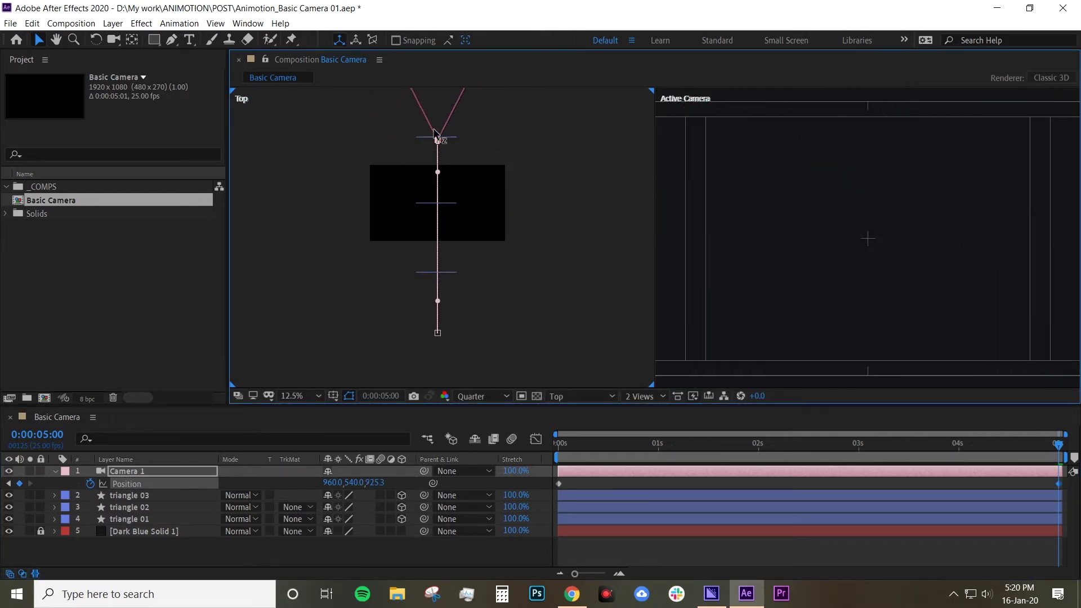
key("ctrl+z")
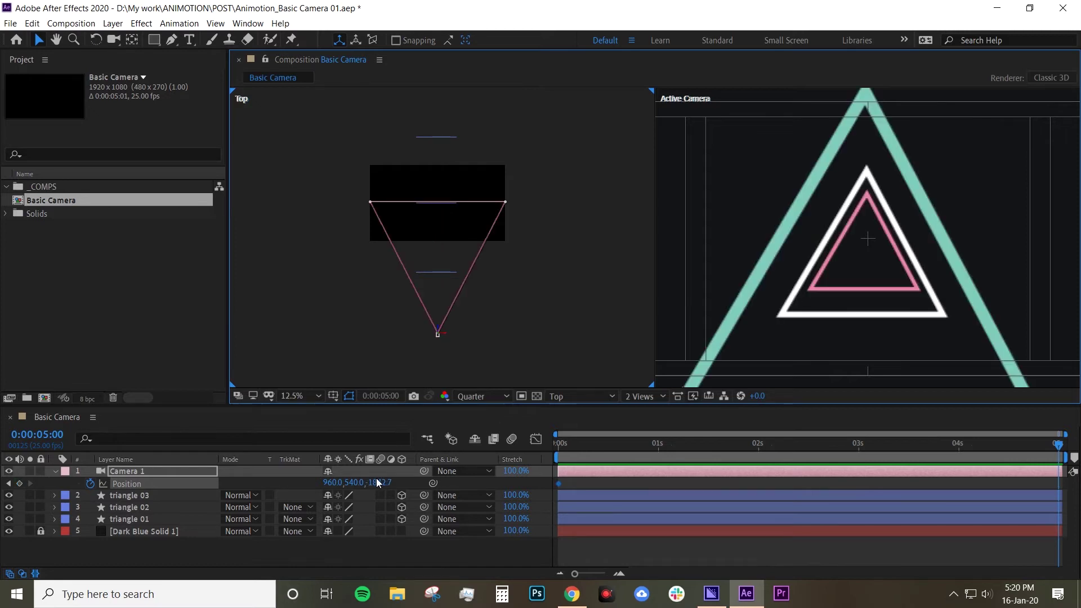
left_click_drag(378, 483, 343, 426)
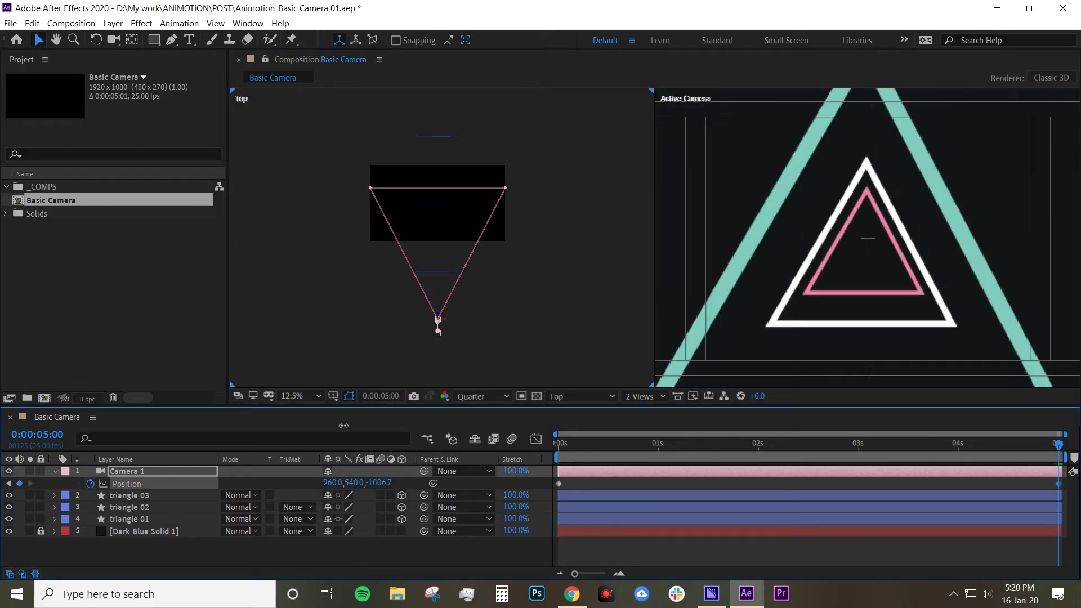
left_click_drag(437, 320, 437, 329)
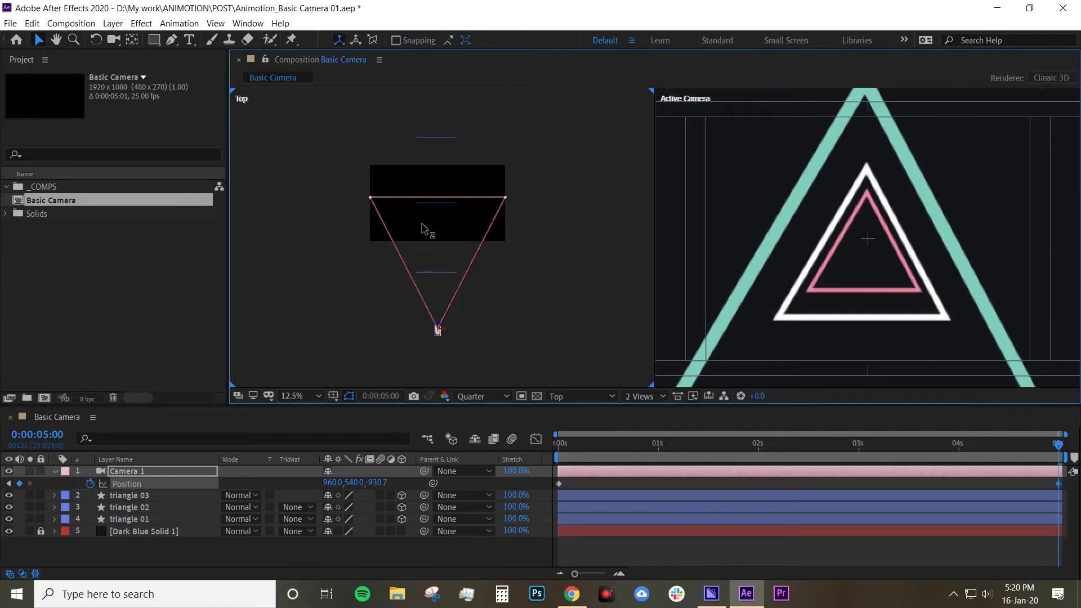
- Return to the start and preview the camera fly-through
left_click_drag(1059, 443, 549, 448)
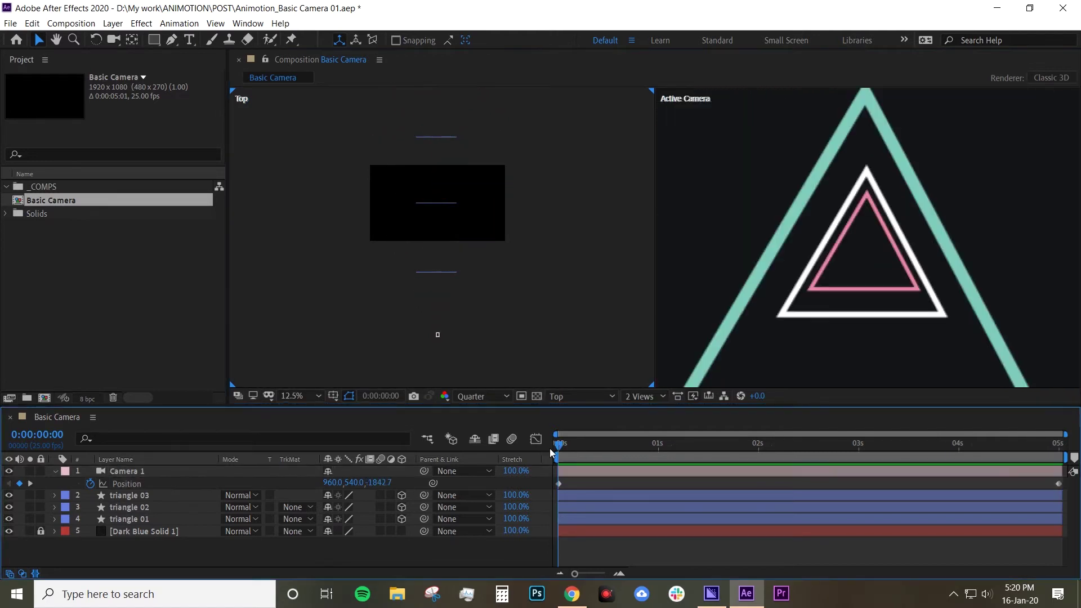
key("space")
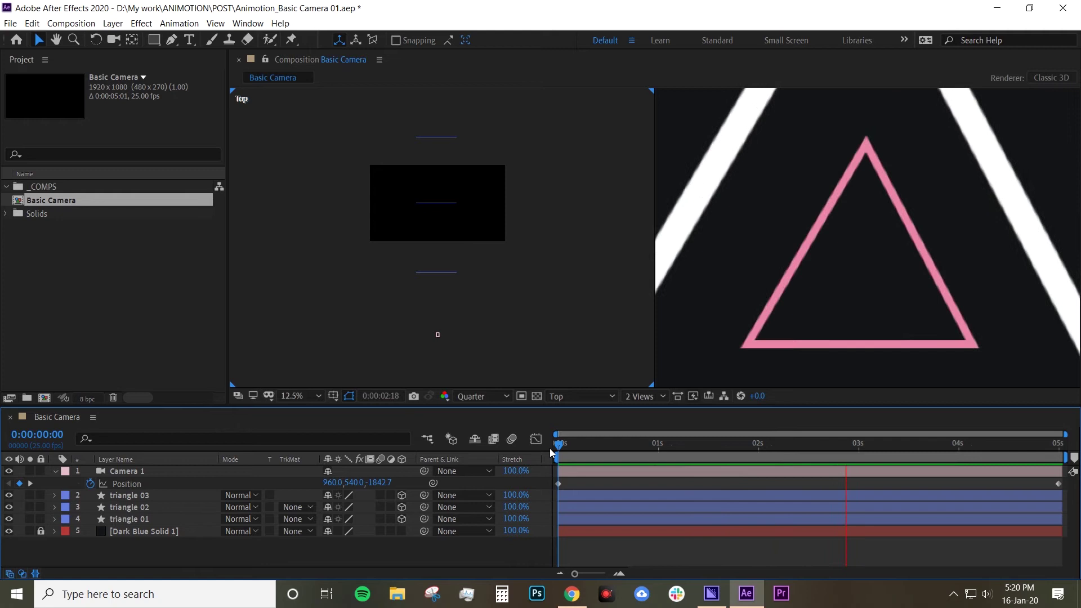
key("space")
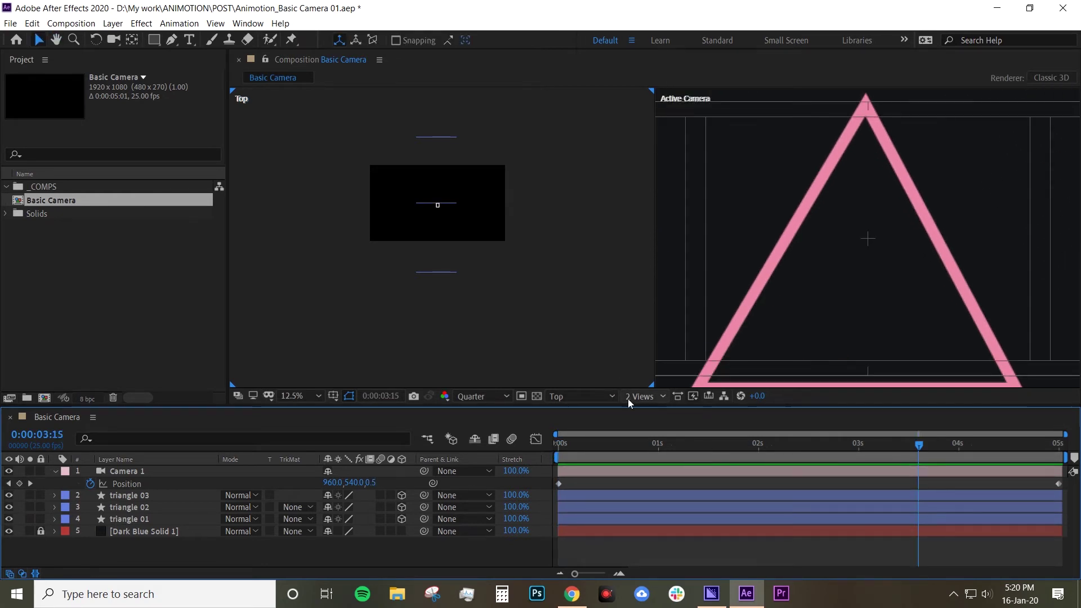
- Switch to a single camera view at 0 s and reveal the triangles' rotation, selecting triangle 03
left_click(627, 399)
left_click(649, 414)
left_click(594, 444)
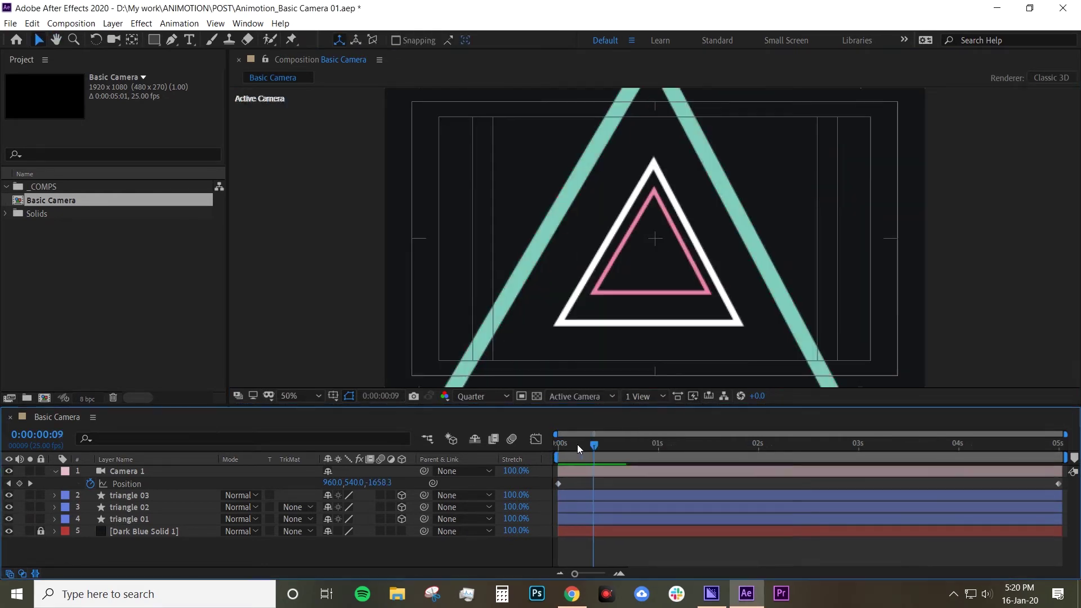
left_click_drag(576, 444, 536, 448)
left_click(119, 498)
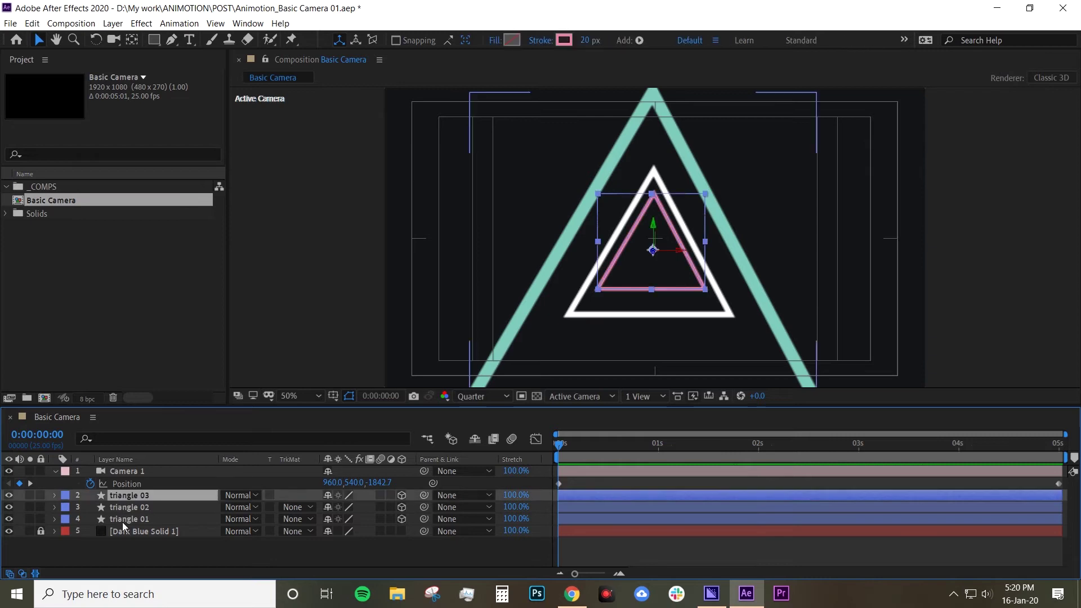
left_click(122, 518, "shift")
key("r")
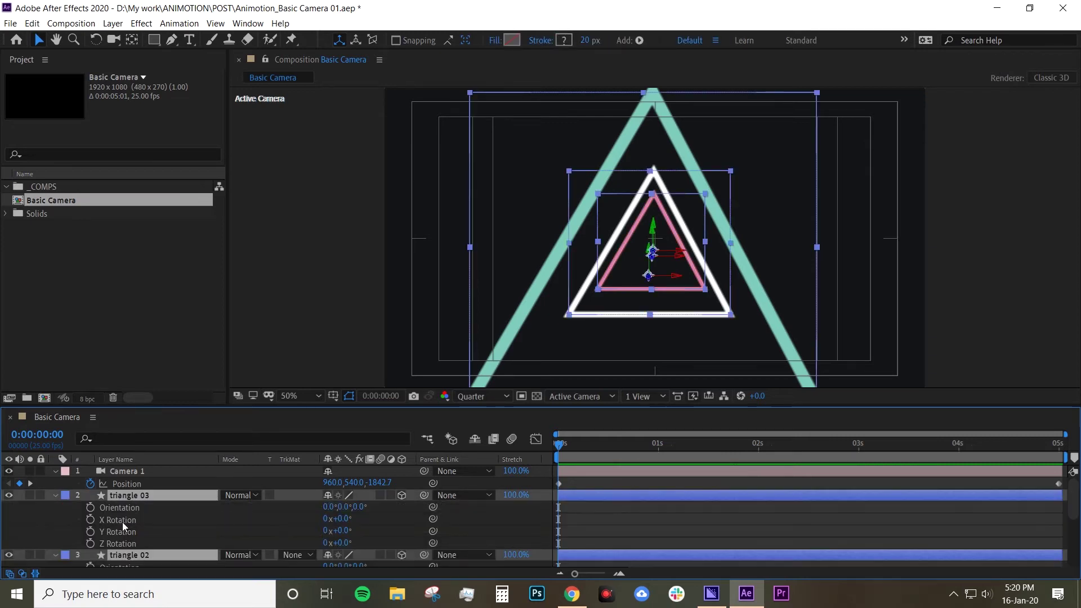
left_click(586, 508)
left_click(590, 496)
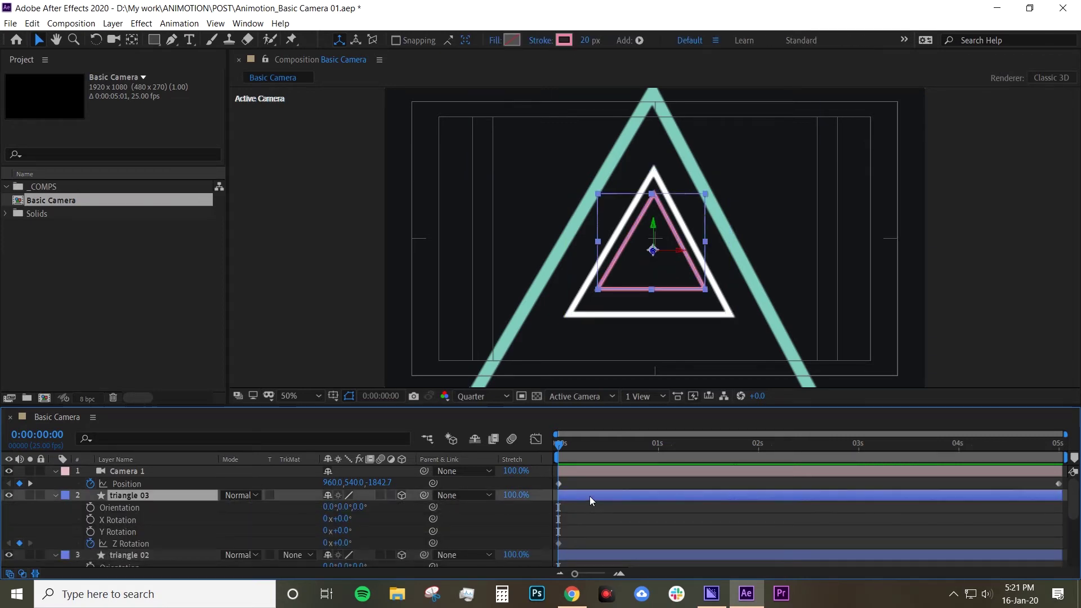
- Keyframe triangle 03's Z Rotation at 45° at 0 s and 1x+45° at 5 s
left_click(341, 543)
type("45")
key("Return")
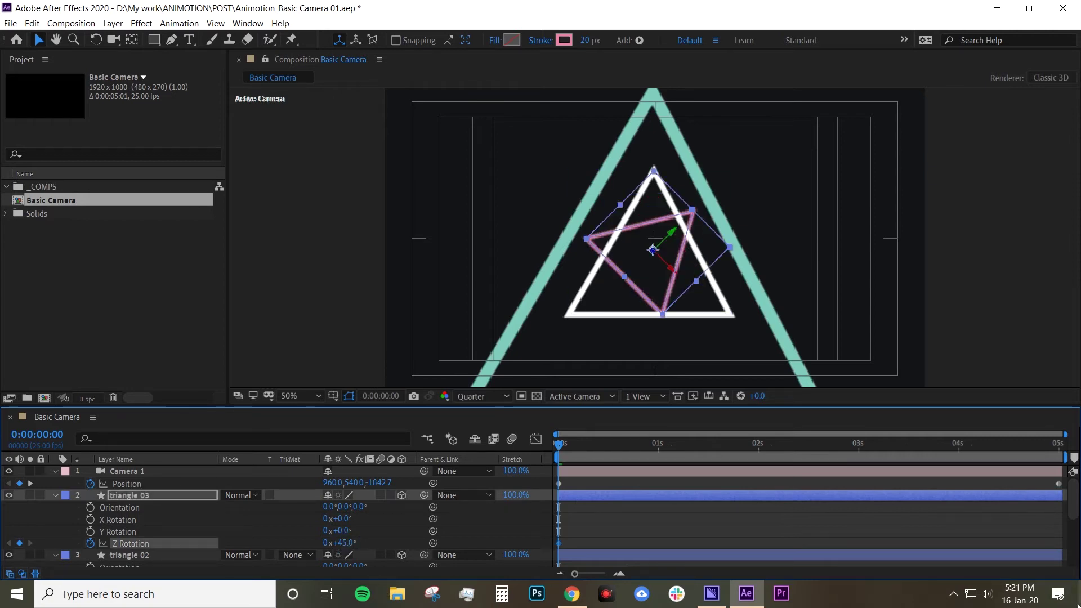
left_click(1060, 445)
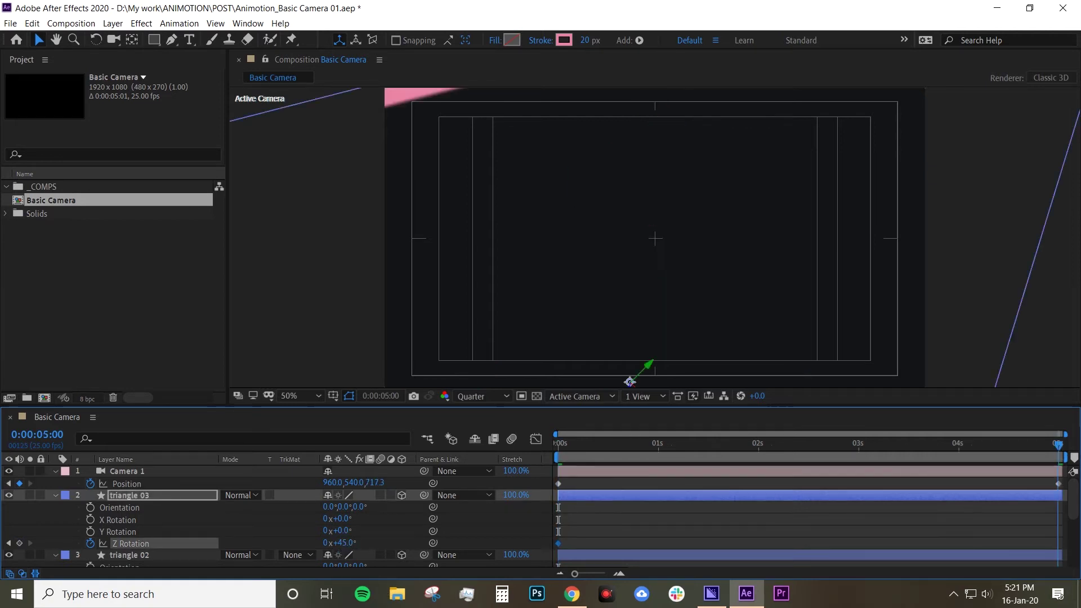
left_click(327, 543)
type("1")
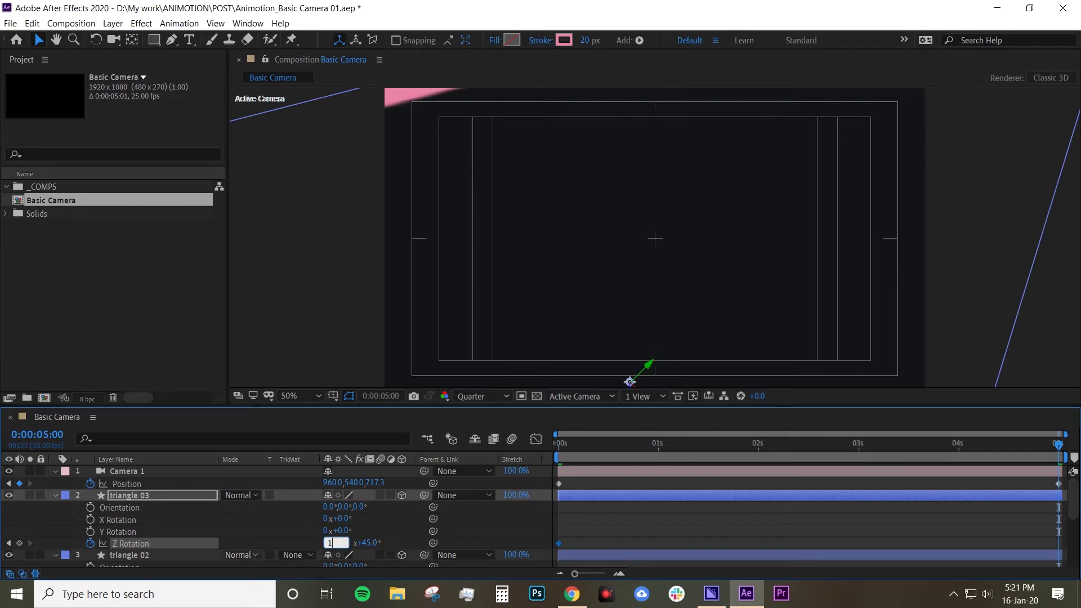
key("Return")
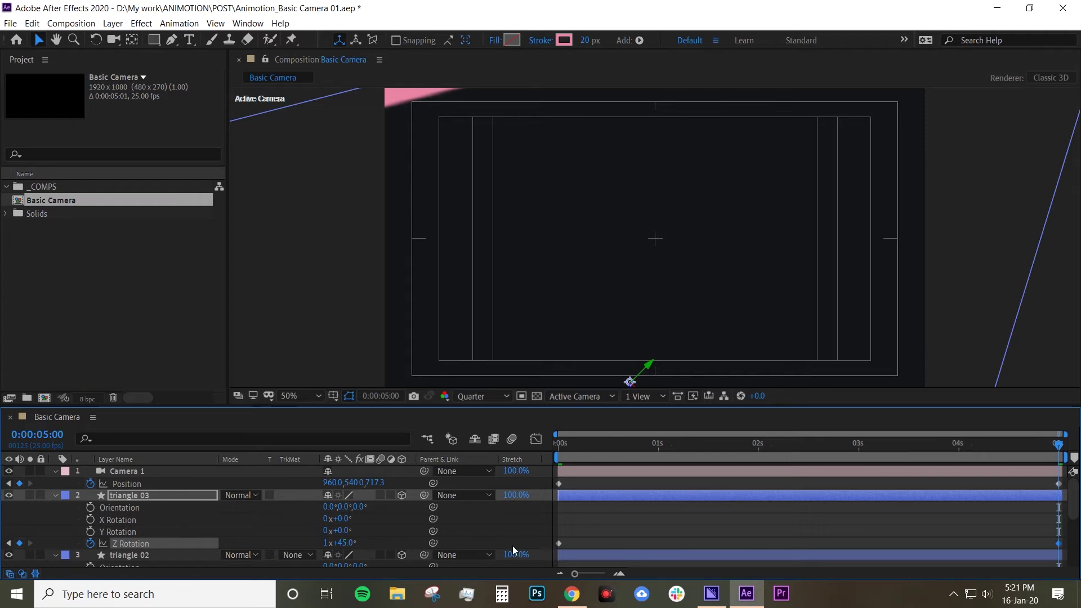
- Keyframe triangle 02's Z Rotation from 100° at 0 s to about -241° at 5 s
left_click(374, 557)
key("Home")
scroll(338, 549, "down", 2)
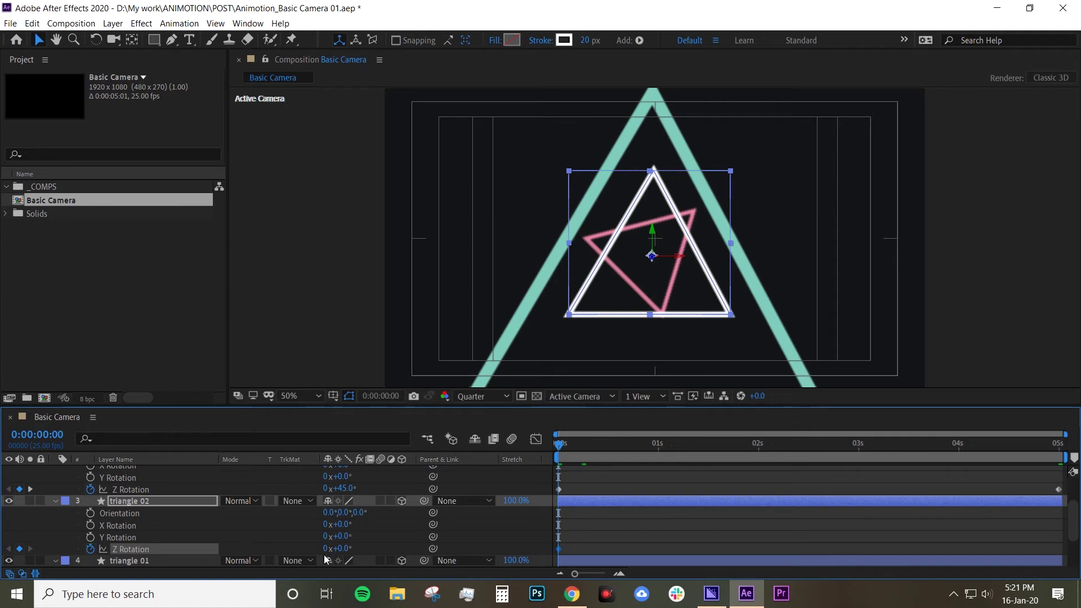
key("Return")
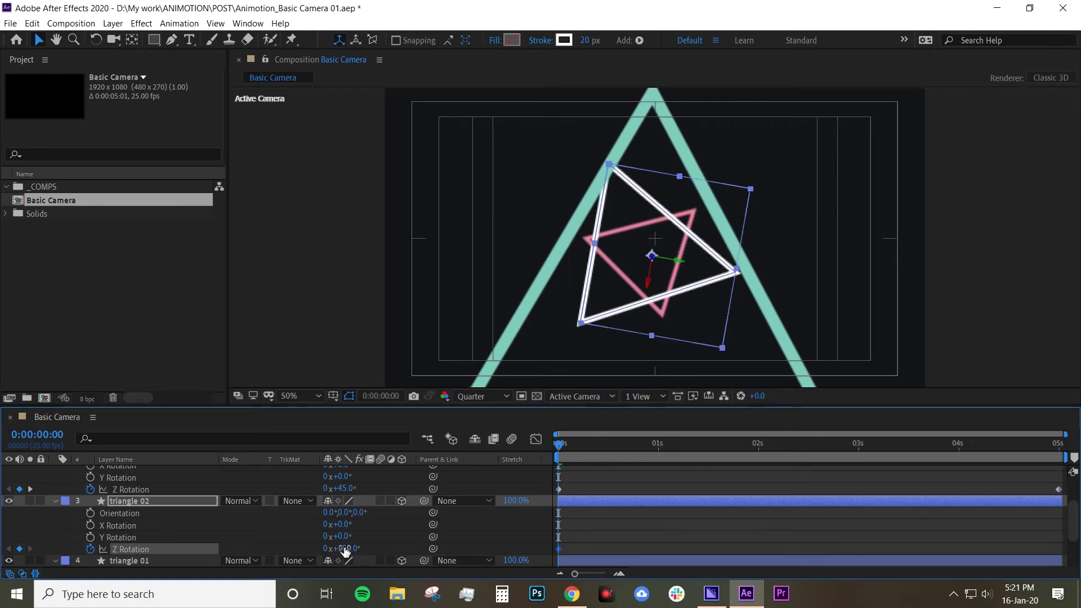
left_click(1067, 453)
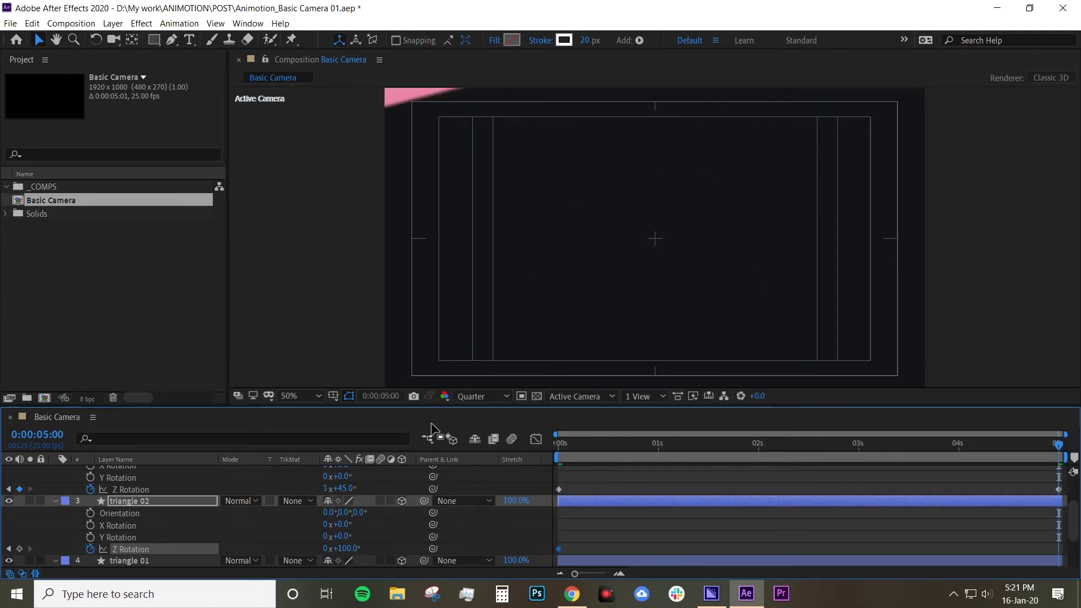
left_click(326, 548)
type("-1")
key("Return")
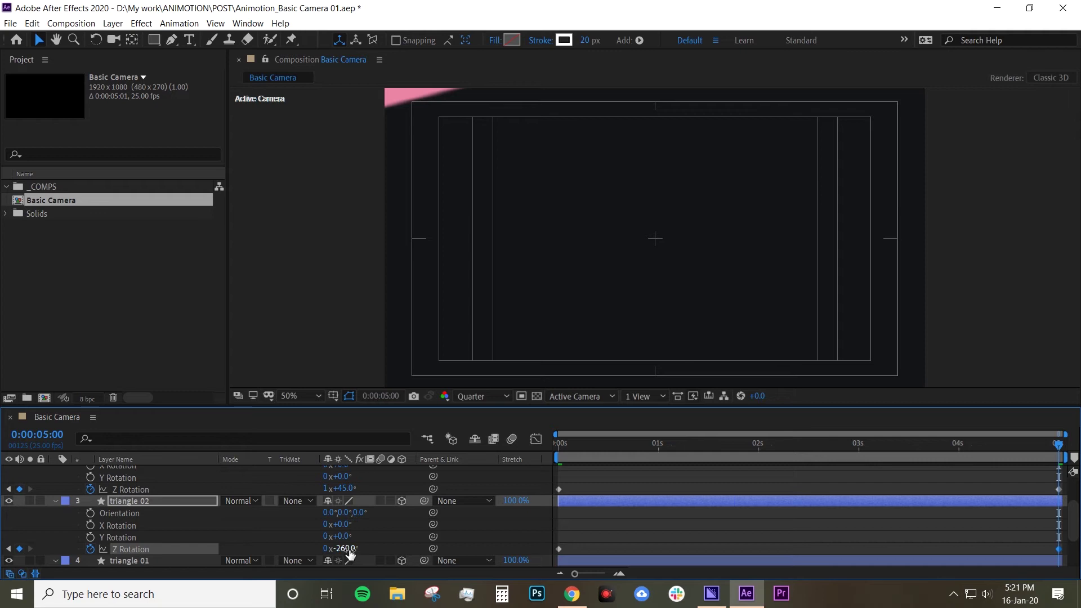
left_click_drag(357, 550, 369, 556)
- Keyframe triangle 01's Z Rotation from 90° at 0 s to roughly 300° at 5 s, then scrub to check
scroll(622, 515, "down", 2)
left_click_drag(566, 456, 539, 452)
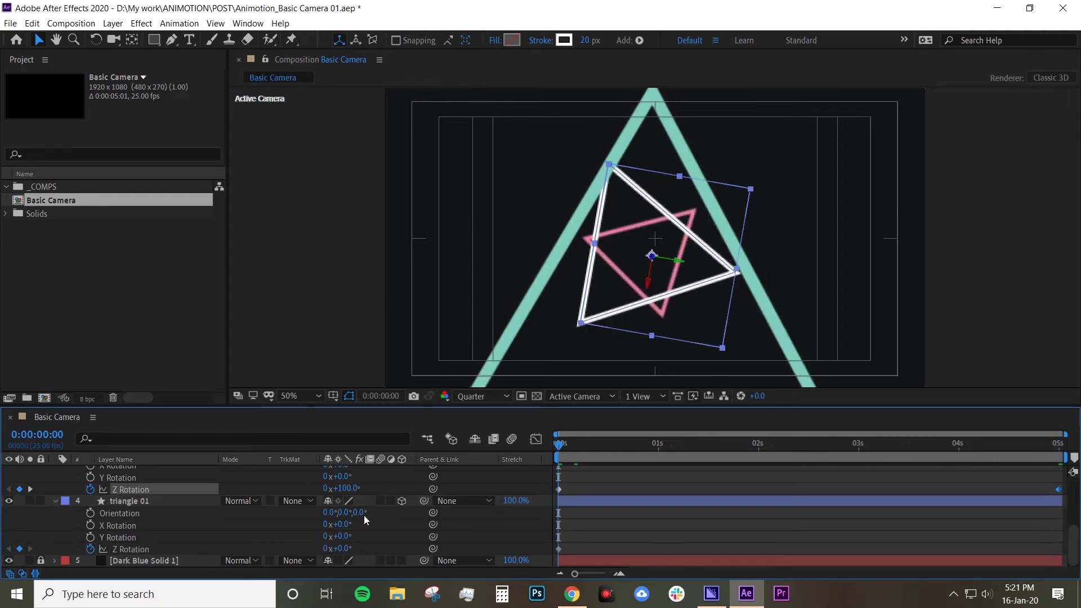
left_click(345, 549)
type("90")
key("Return")
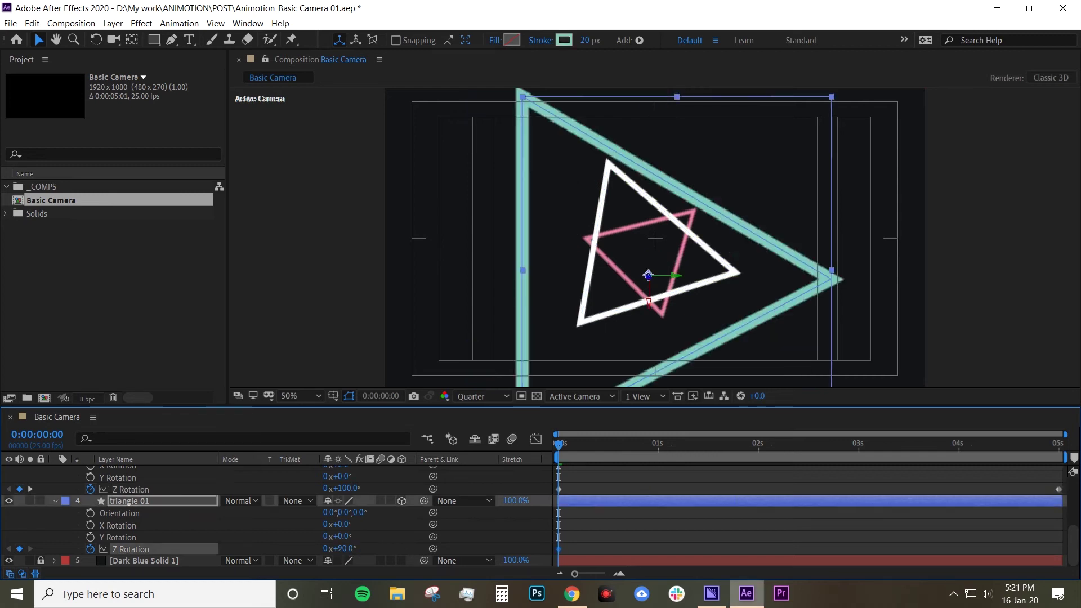
key("End")
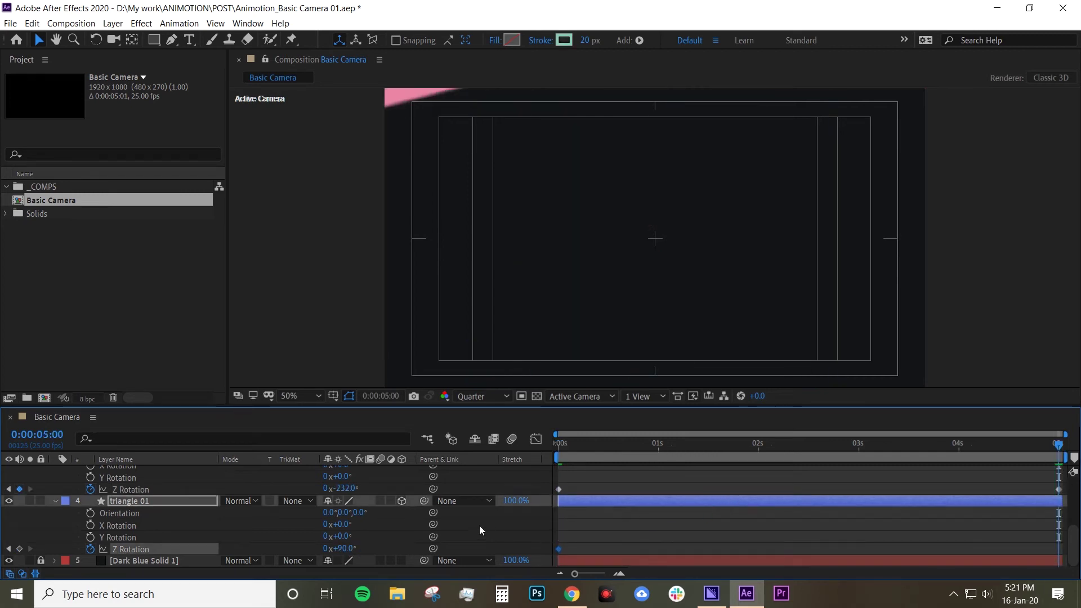
left_click_drag(344, 548, 401, 547)
left_click_drag(500, 557, 508, 559)
left_click_drag(589, 452, 1015, 562)
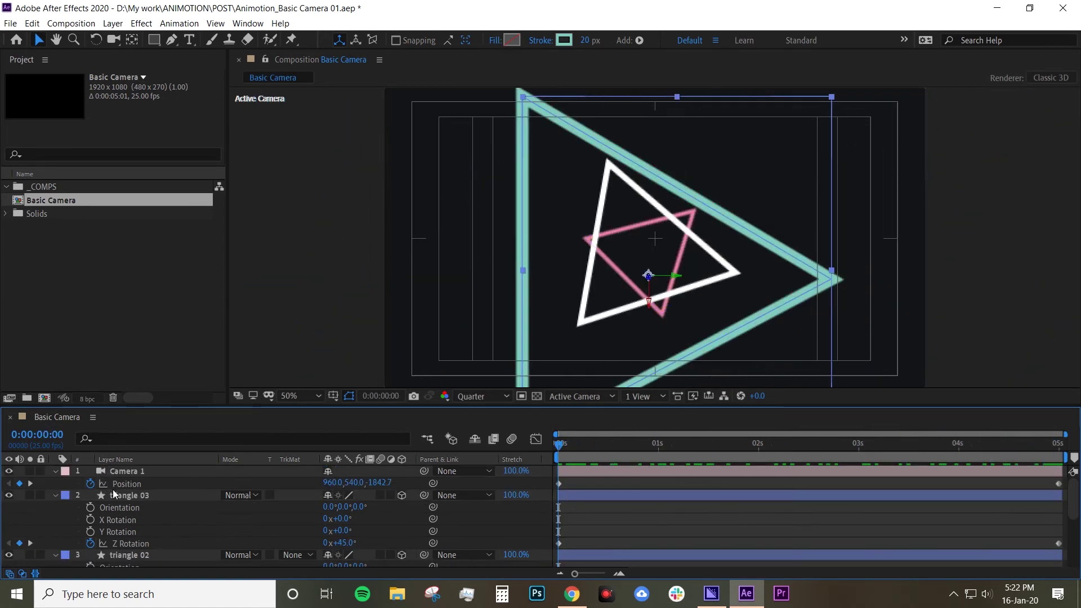
- Collapse all layer properties and show only Camera 1's Position property
left_click(113, 498)
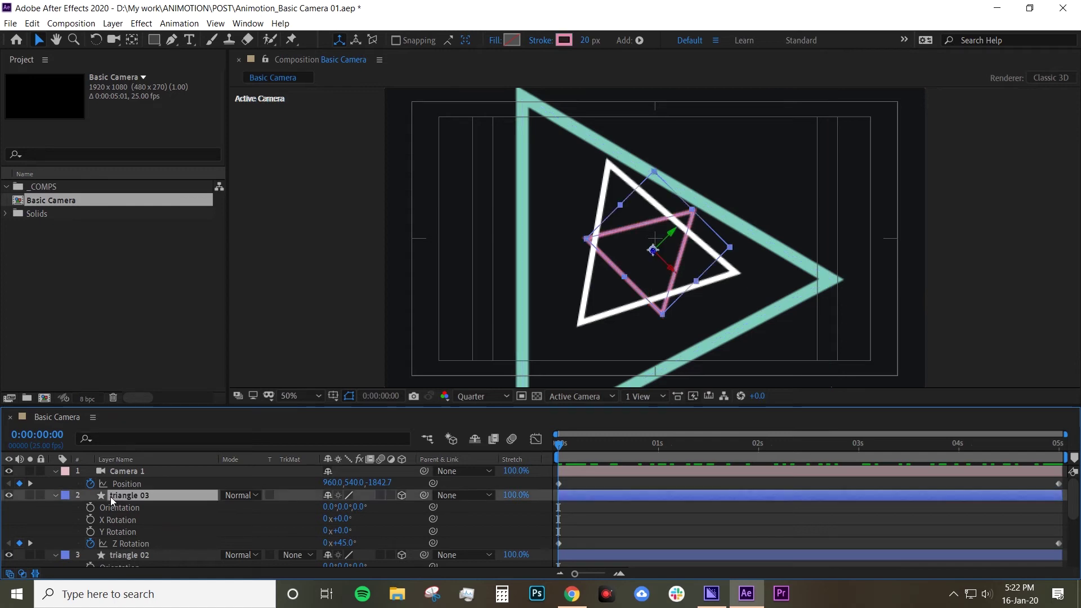
key("ctrl+a")
left_click(56, 470)
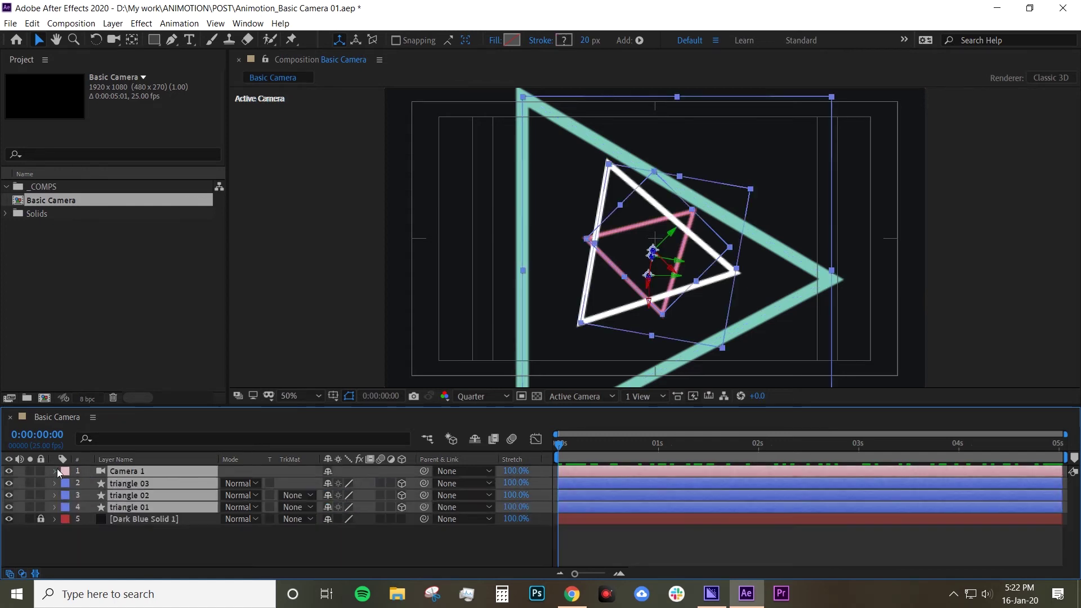
left_click(117, 552)
left_click(155, 475)
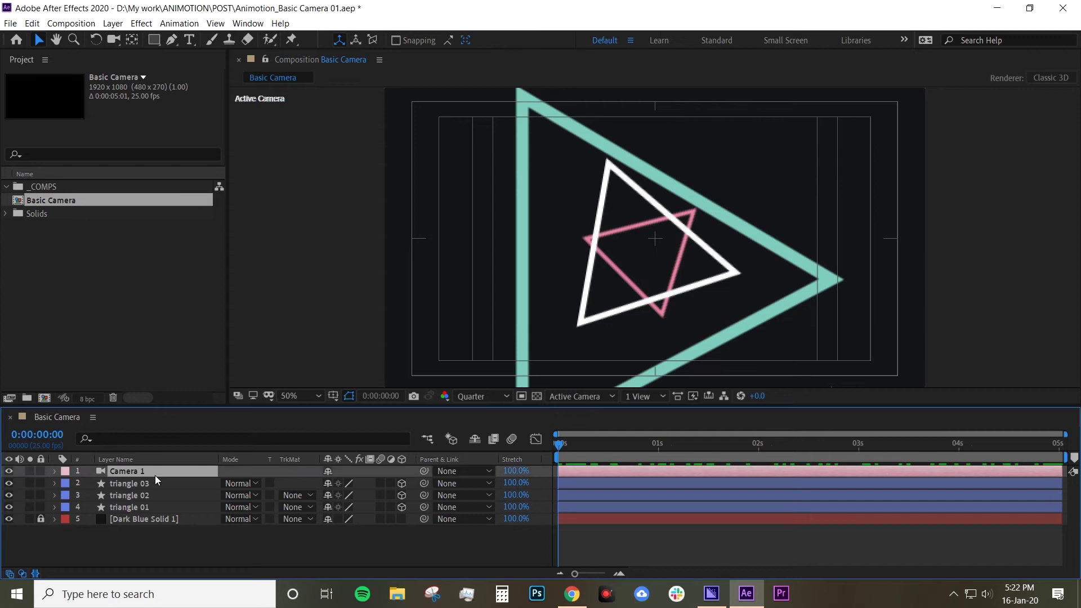
key("p")
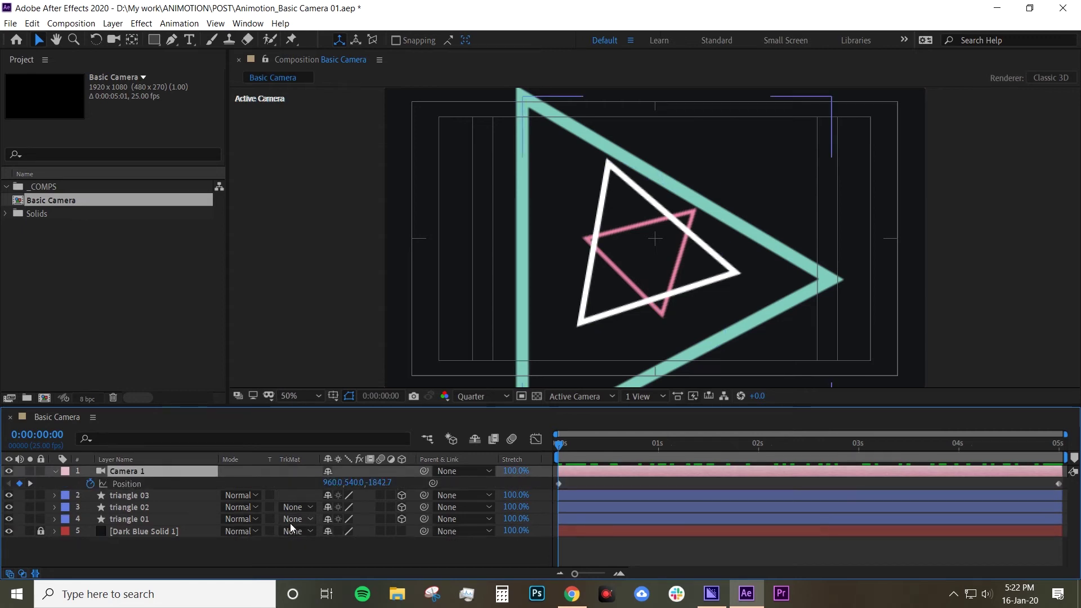
- Add a Camera 1 Position keyframe at 0:00:02:10 and display Top and Active Camera views side by side
left_click_drag(576, 446, 797, 472)
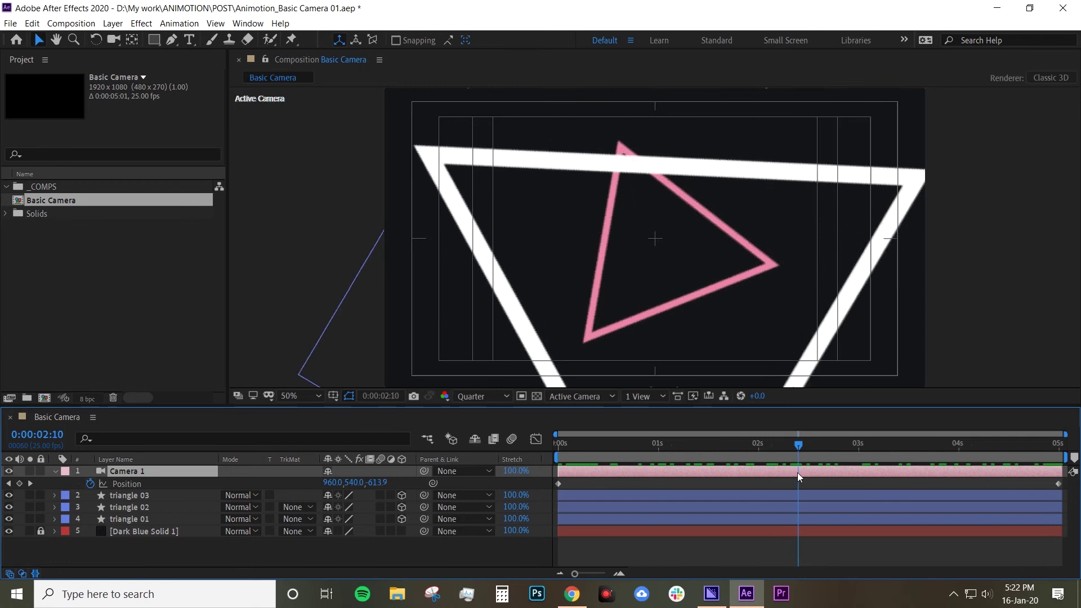
left_click(20, 483)
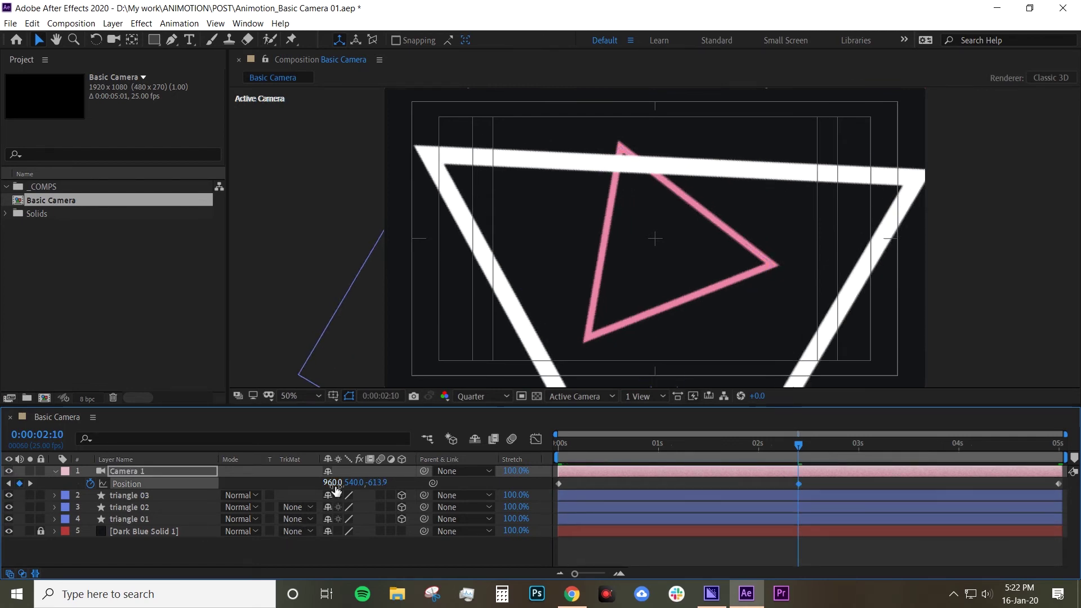
left_click(641, 397)
left_click(657, 430)
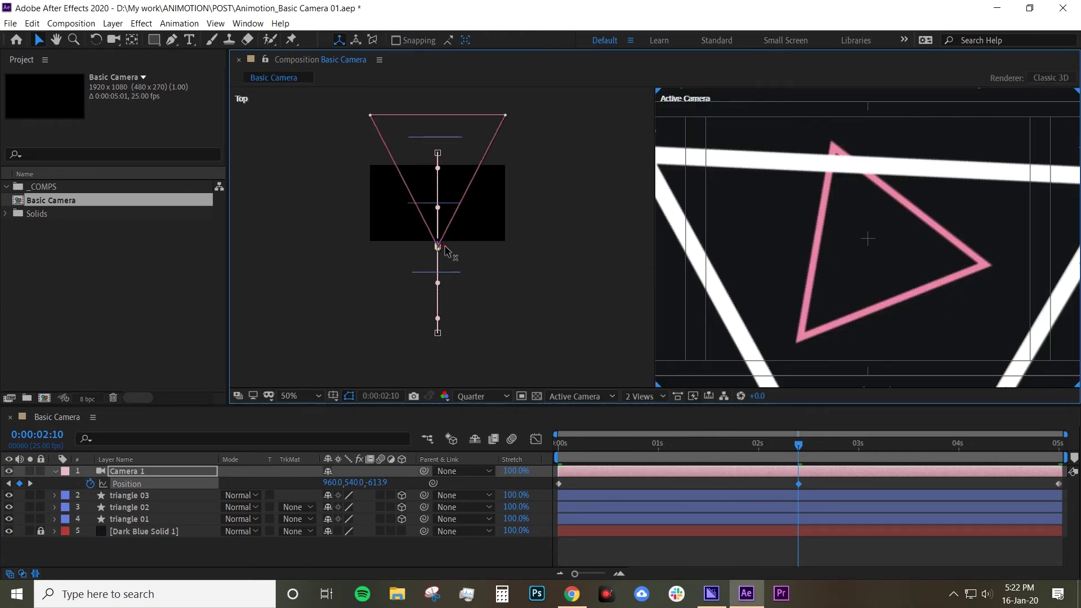
- Drag the 2:10 camera position sideways in the Top view to curve its path, previewing the move twice
left_click_drag(446, 251, 426, 254)
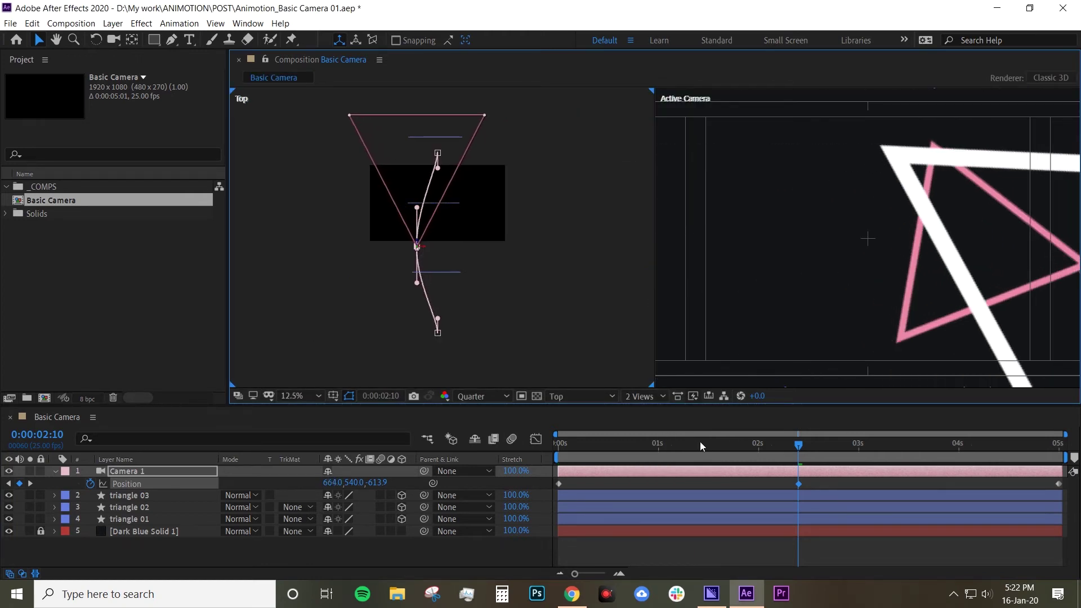
left_click_drag(691, 442, 555, 448)
key("space")
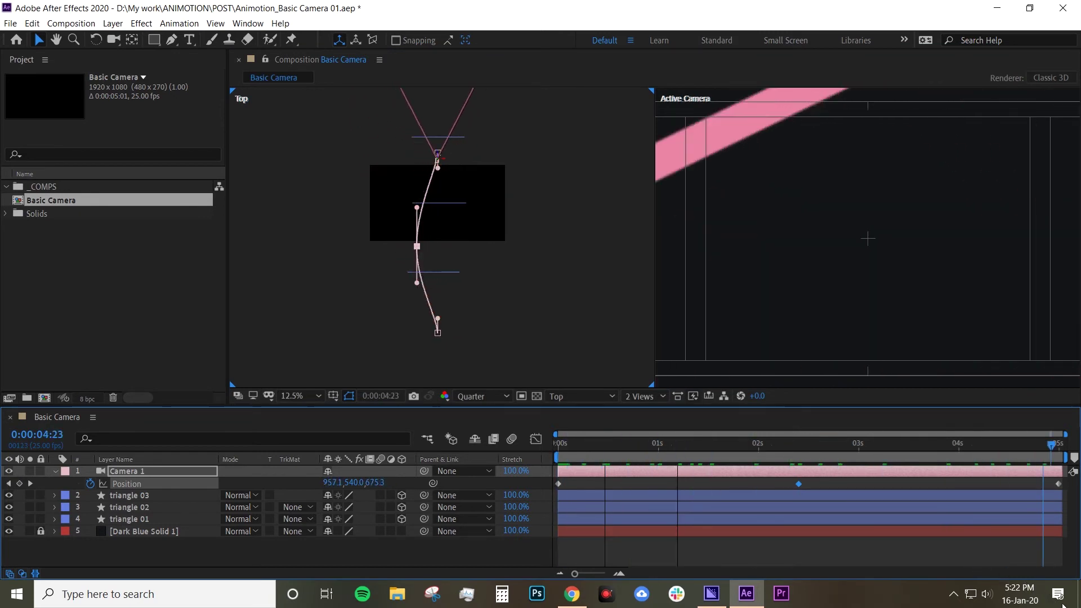
key("space")
mouse_move(417, 247)
left_mouse_down()
mouse_move(418, 221)
mouse_move(428, 262)
left_mouse_up()
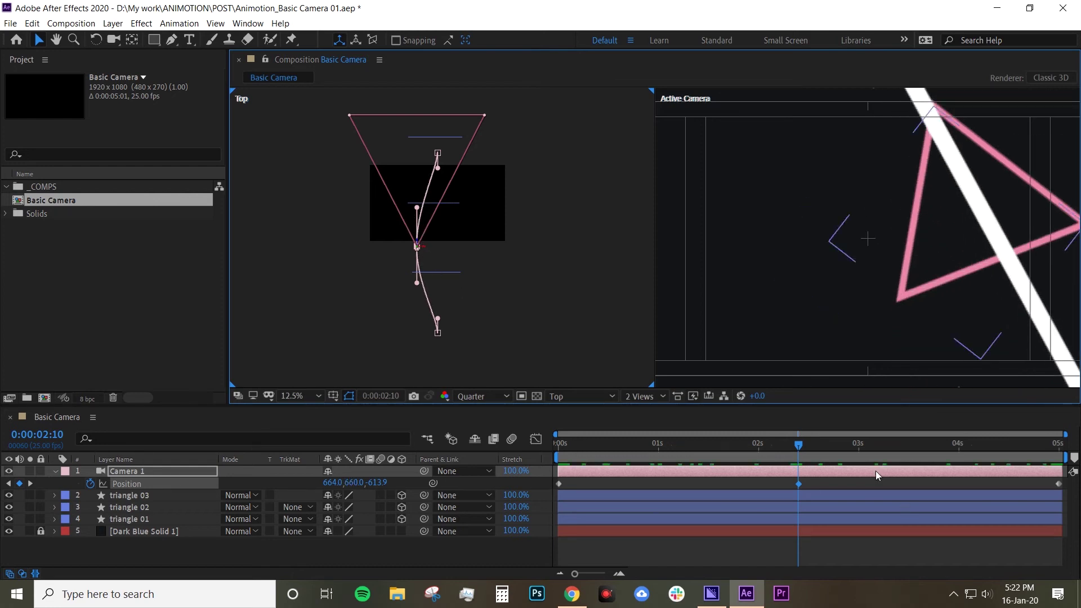
left_click_drag(798, 444, 543, 417)
key("space")
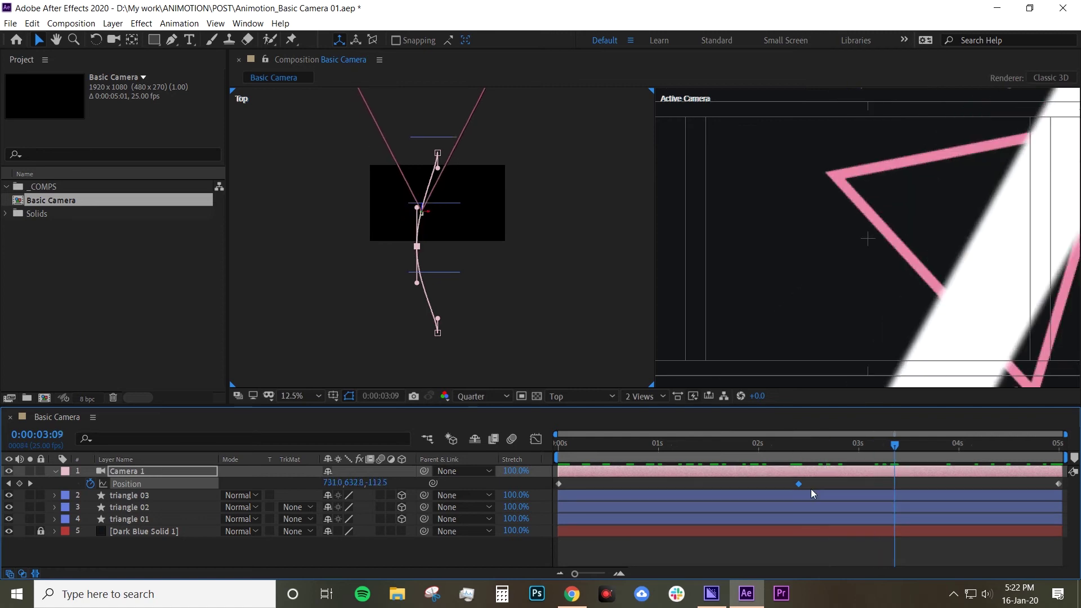
- Delete the camera's middle Position keyframe and return to a single view at the first frame
key("Delete")
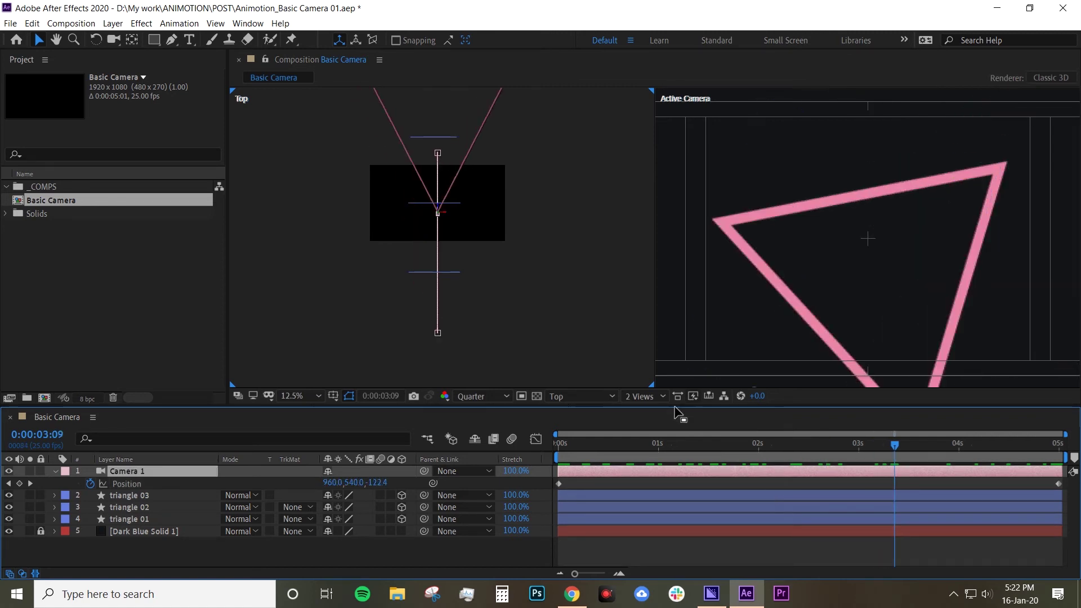
left_click(647, 397)
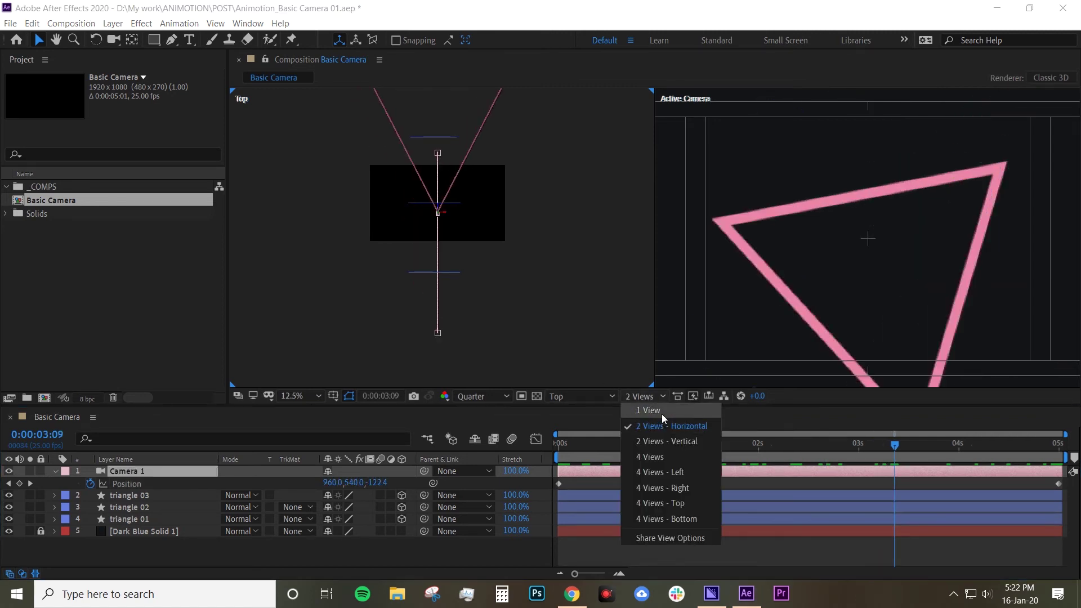
left_click(661, 413)
key("Home")
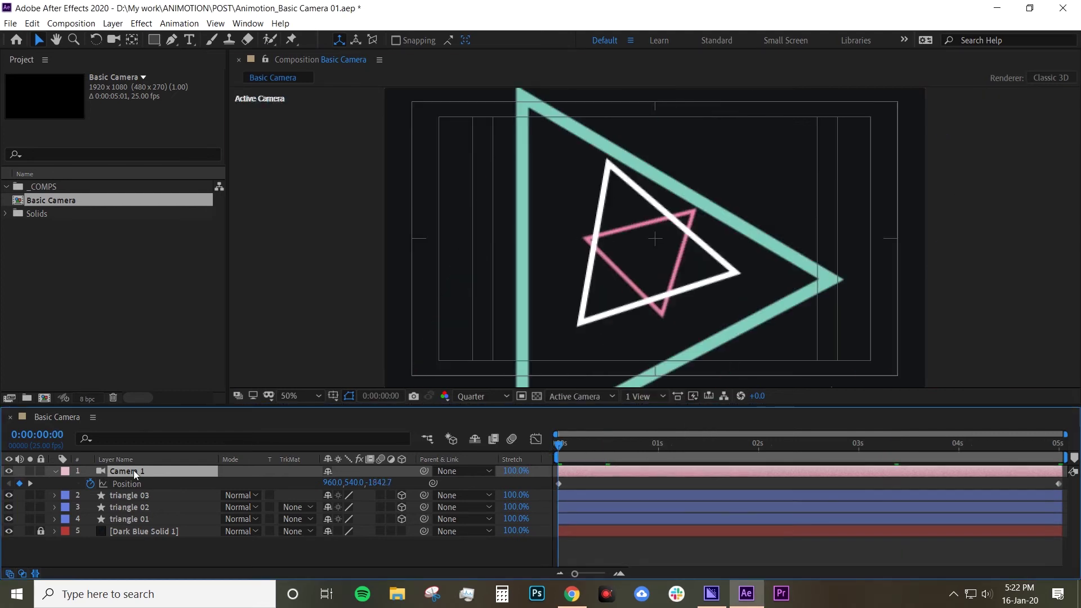
- Set Camera 1's Aperture to 700 pixels under Camera Options
left_click(55, 472)
left_click(53, 471)
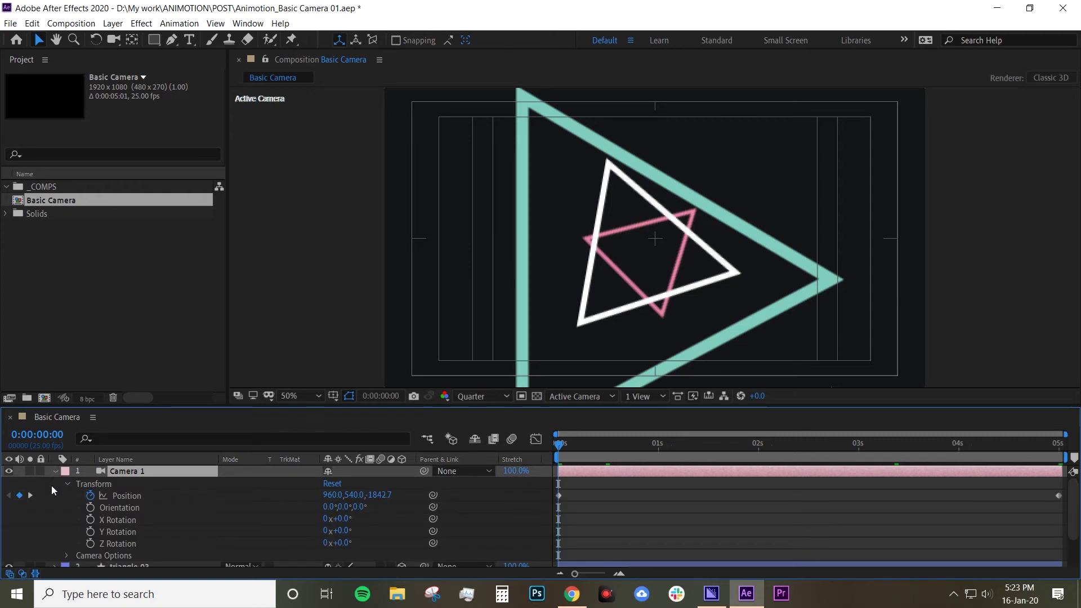
left_click(66, 556)
scroll(197, 527, "down", 3)
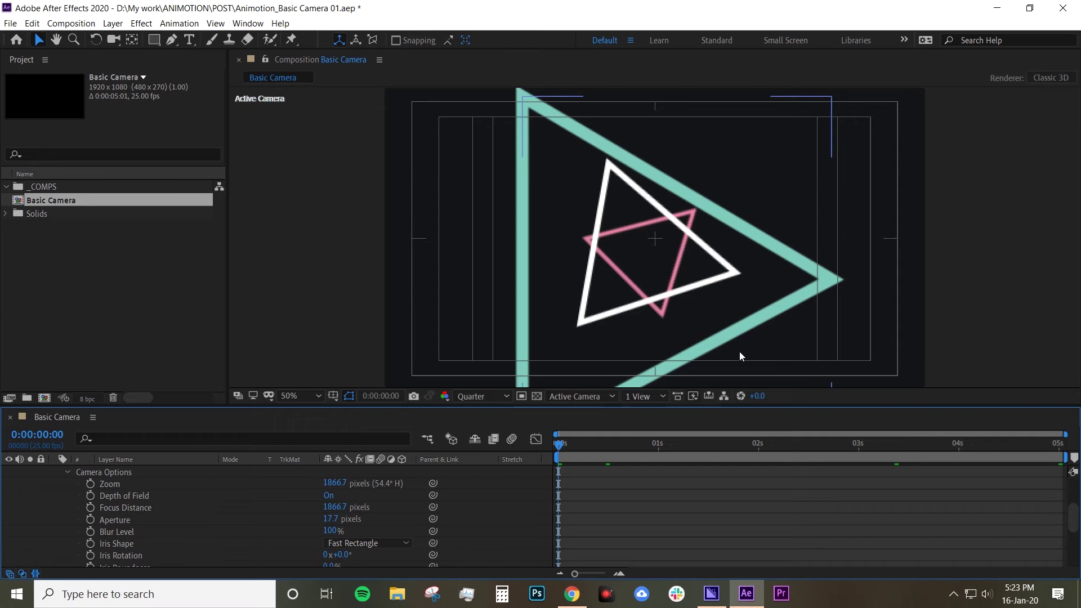
left_click(336, 524)
type("700")
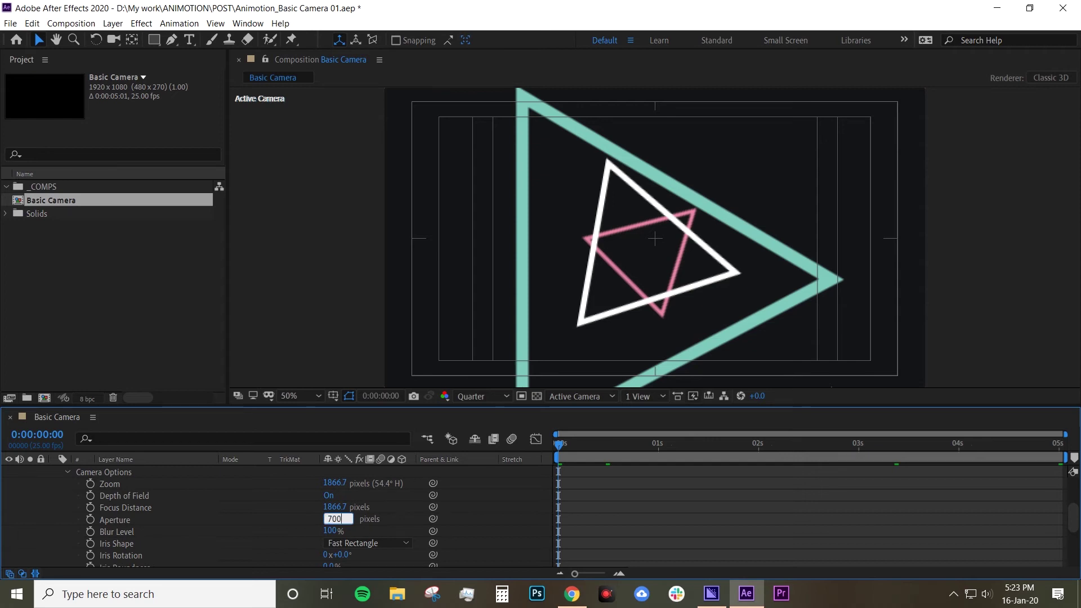
key("Return")
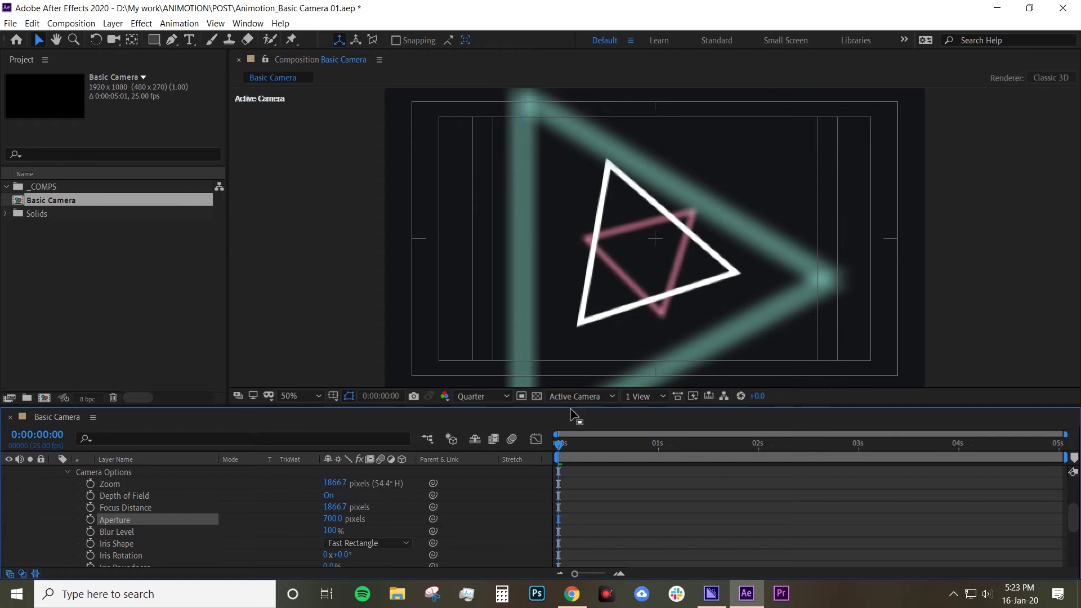
- In Top and Active Camera views, scrub Focus Distance to 1863.7 pixels on the white triangle
left_click(644, 397)
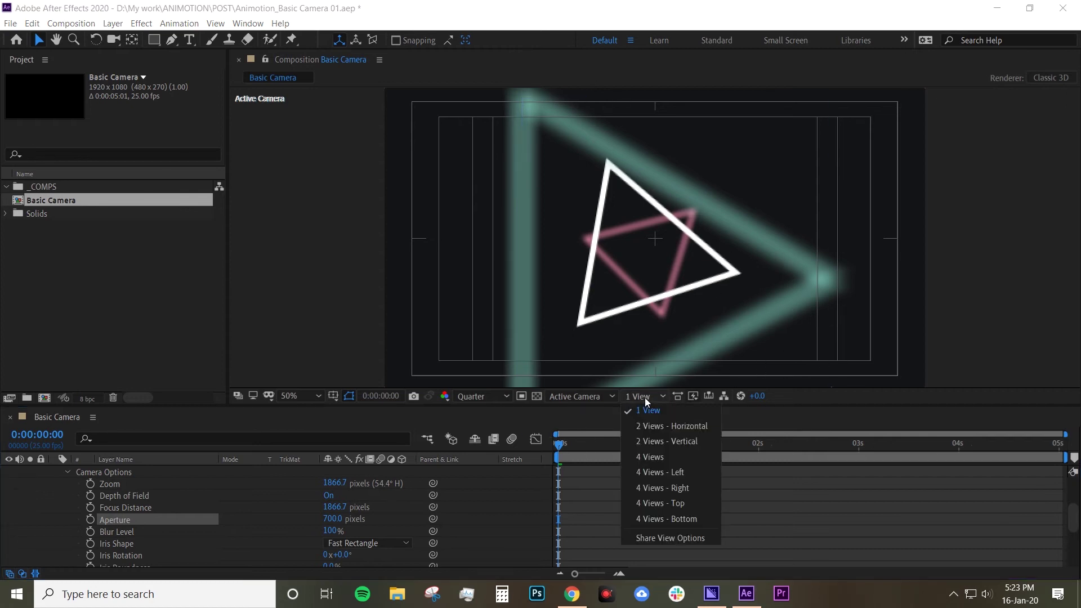
left_click(660, 431)
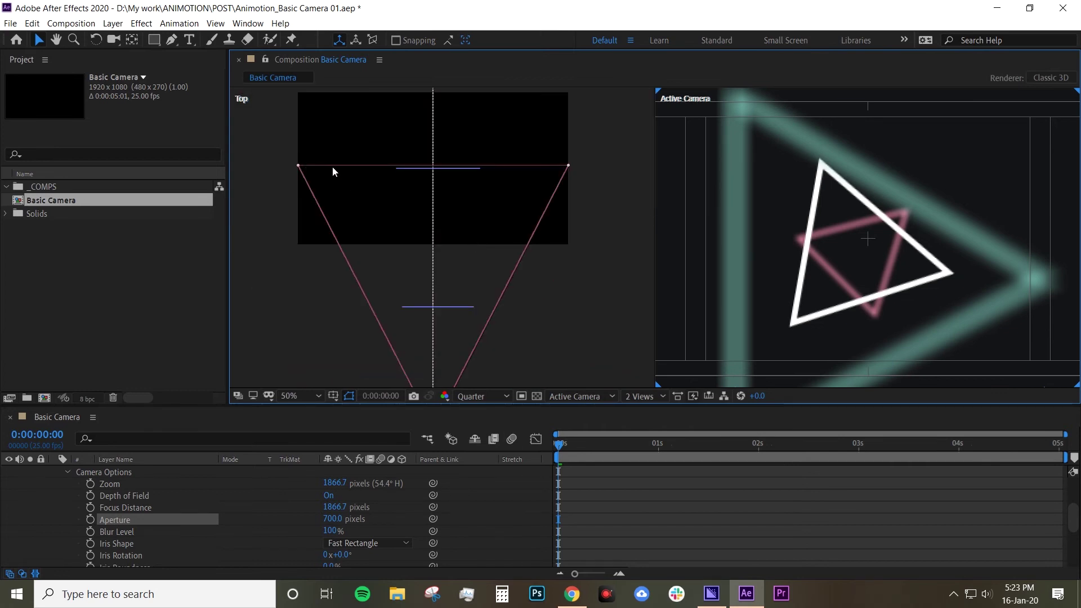
mouse_move(333, 507)
left_mouse_down()
mouse_move(371, 507)
mouse_move(130, 502)
mouse_move(366, 506)
mouse_move(325, 508)
left_mouse_up()
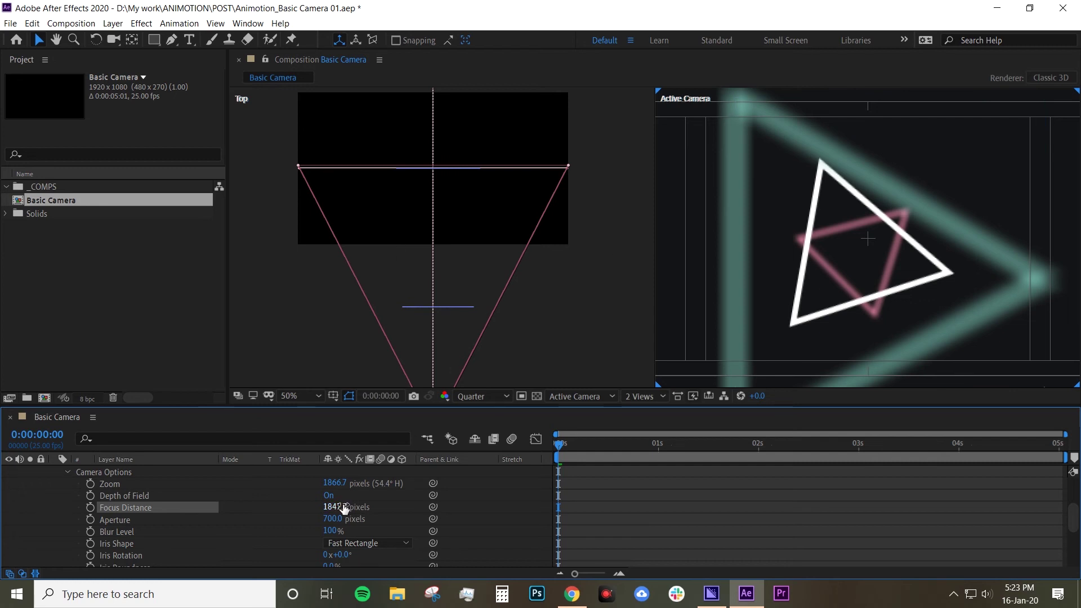
left_click_drag(344, 508, 46, 488)
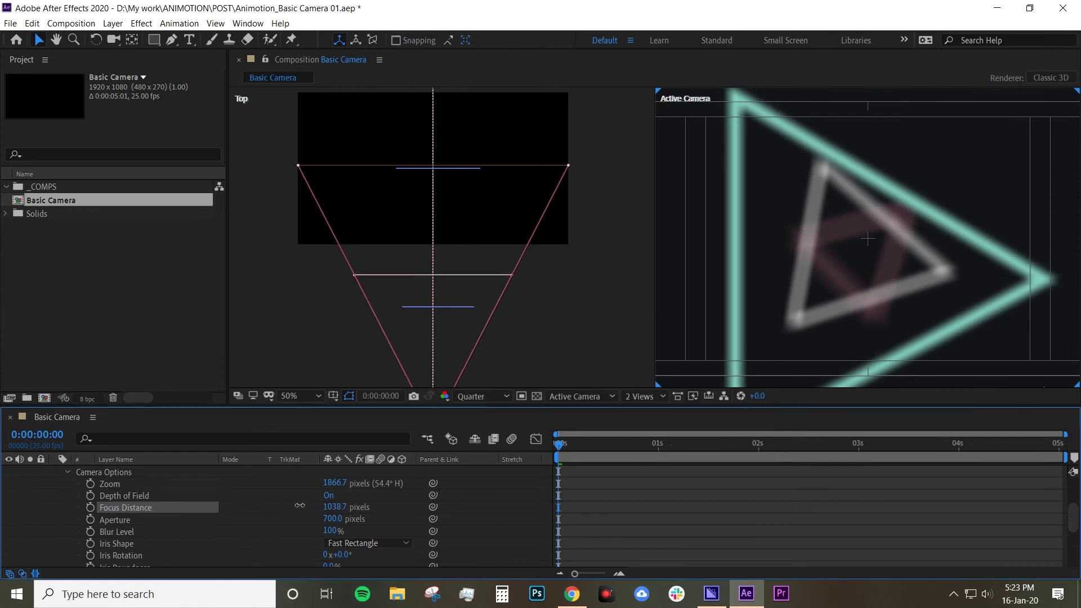
left_click_drag(300, 505, 163, 490)
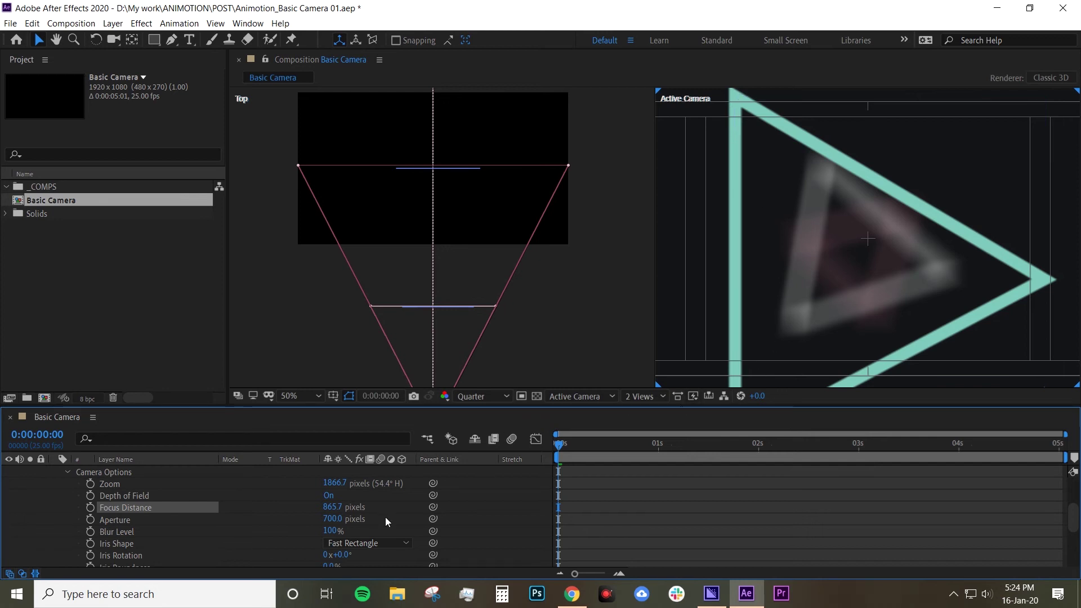
left_click_drag(333, 508, 521, 536)
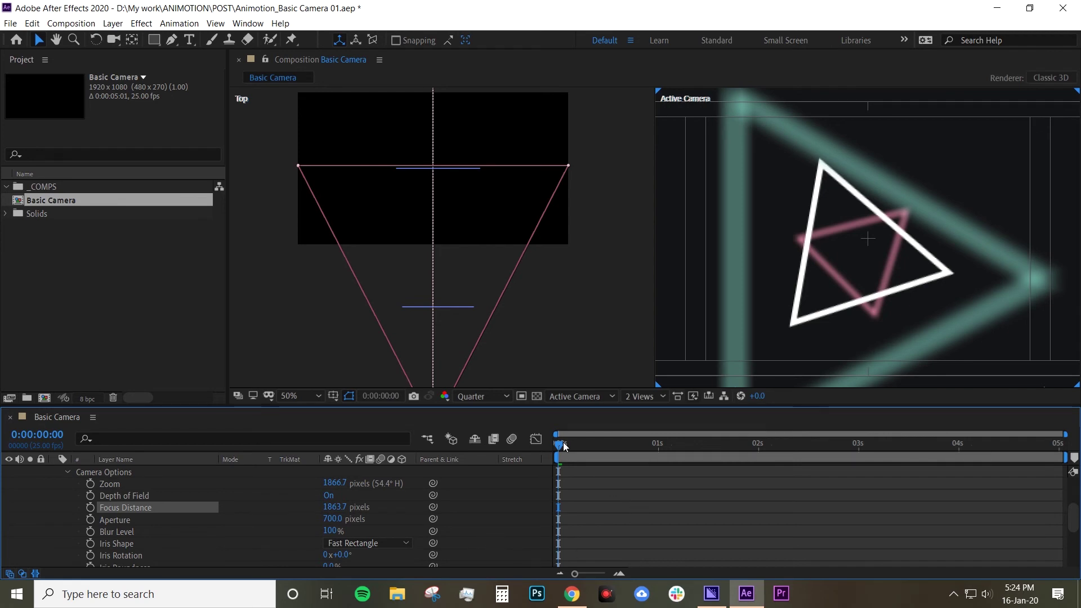
- Scrub through the animation to check the blur, then return to 0 s and select Camera 1
left_click_drag(565, 444, 867, 512)
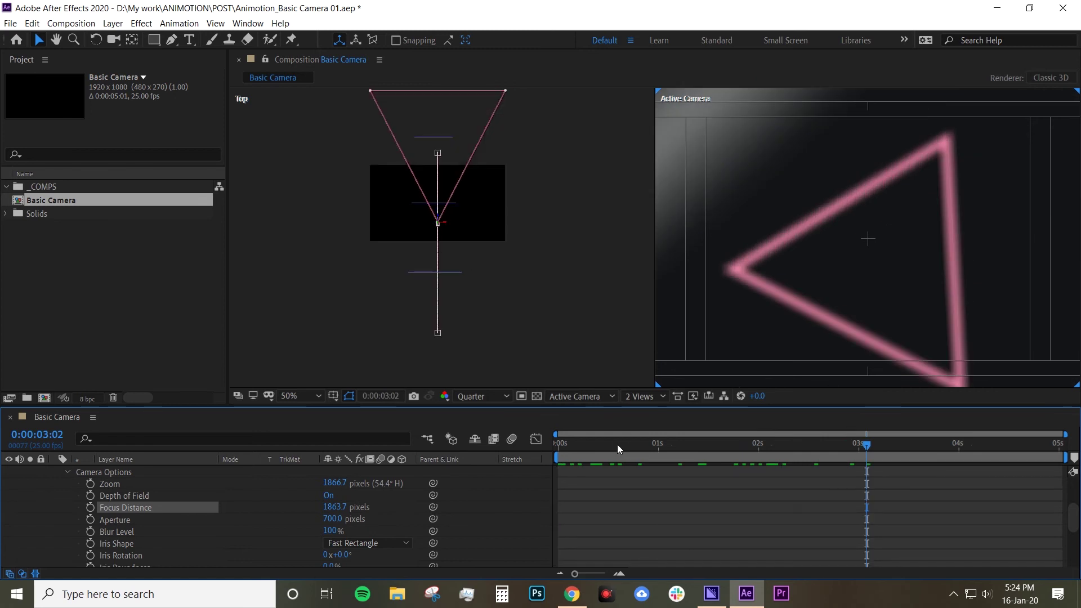
left_click_drag(617, 444, 1041, 567)
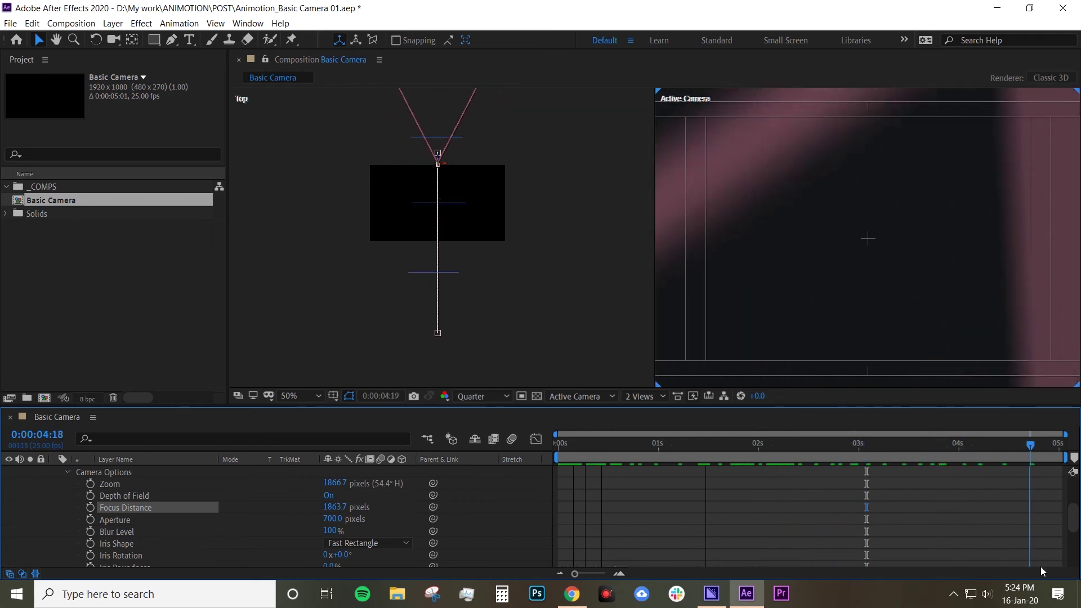
left_click_drag(630, 445, 561, 445)
left_click(114, 475)
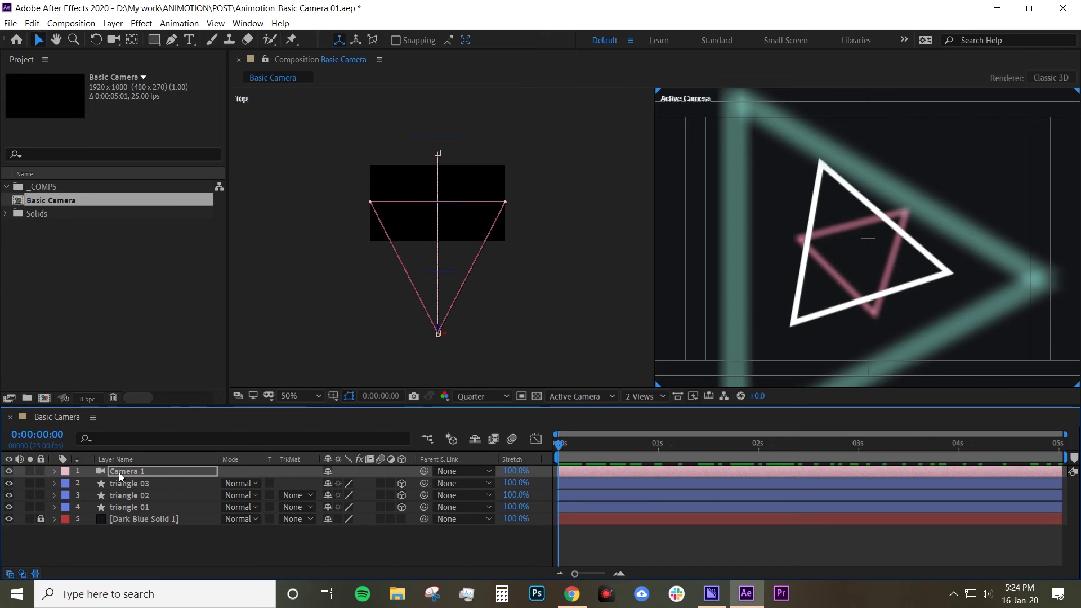
- Rename the camera 'Camera 1 - position', duplicate it, and hide the original
key("Return")
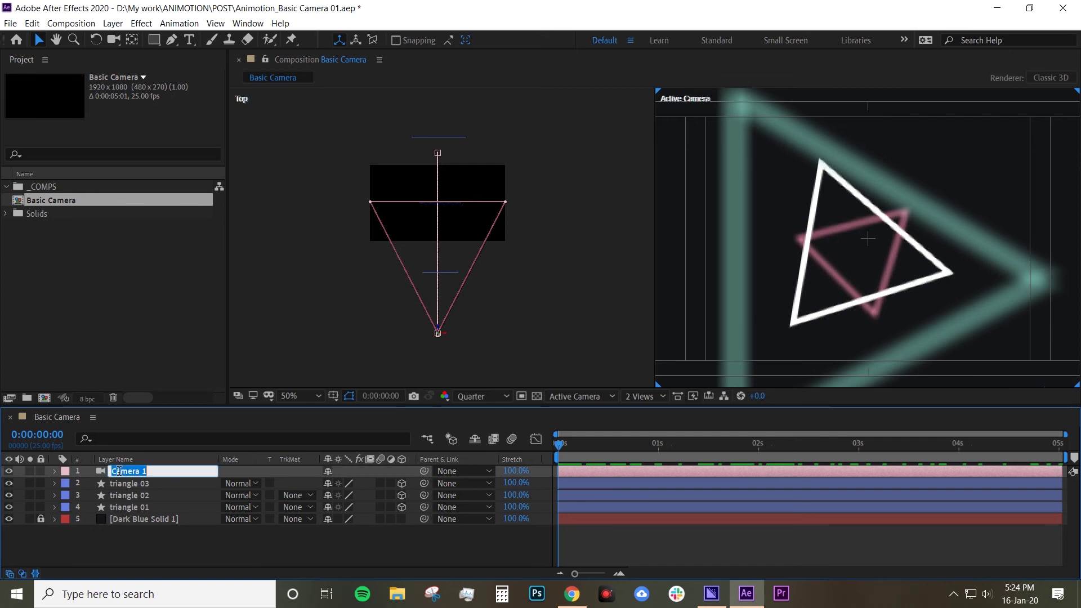
key("Right")
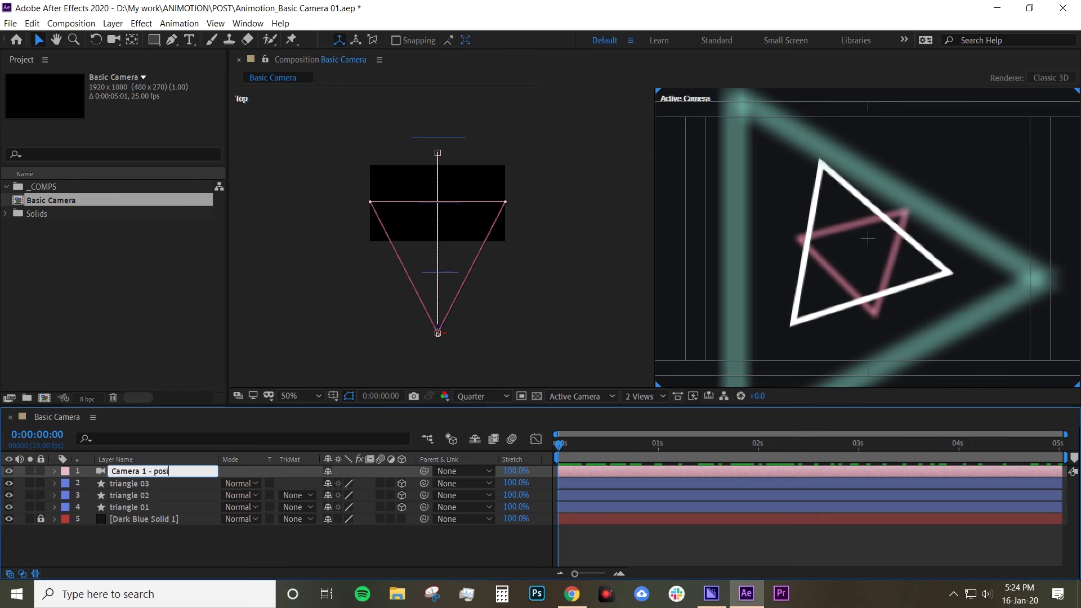
key("Return")
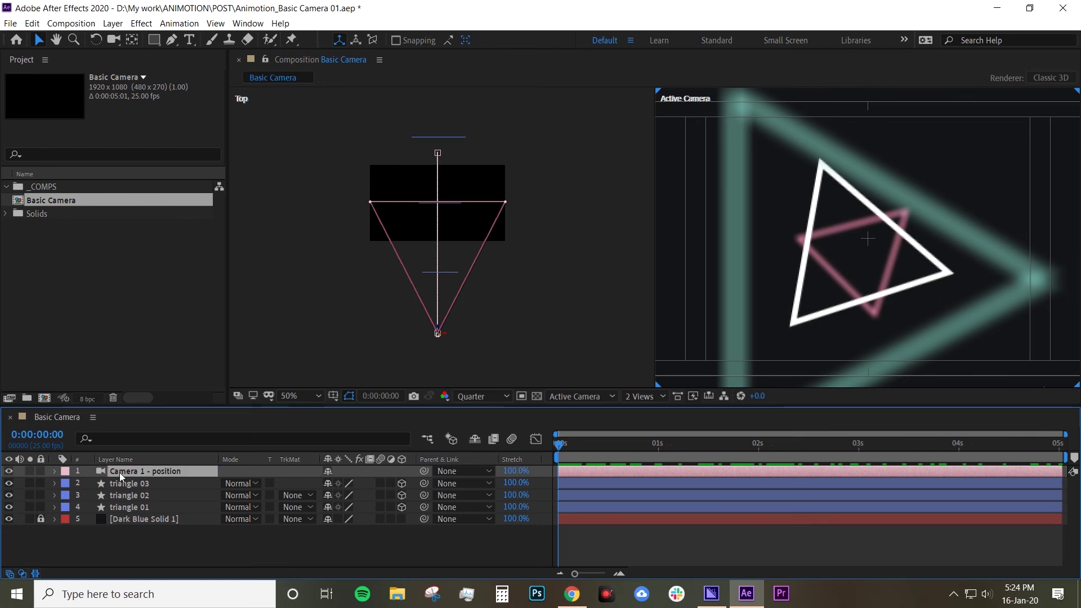
key("ctrl+d")
left_click(9, 483)
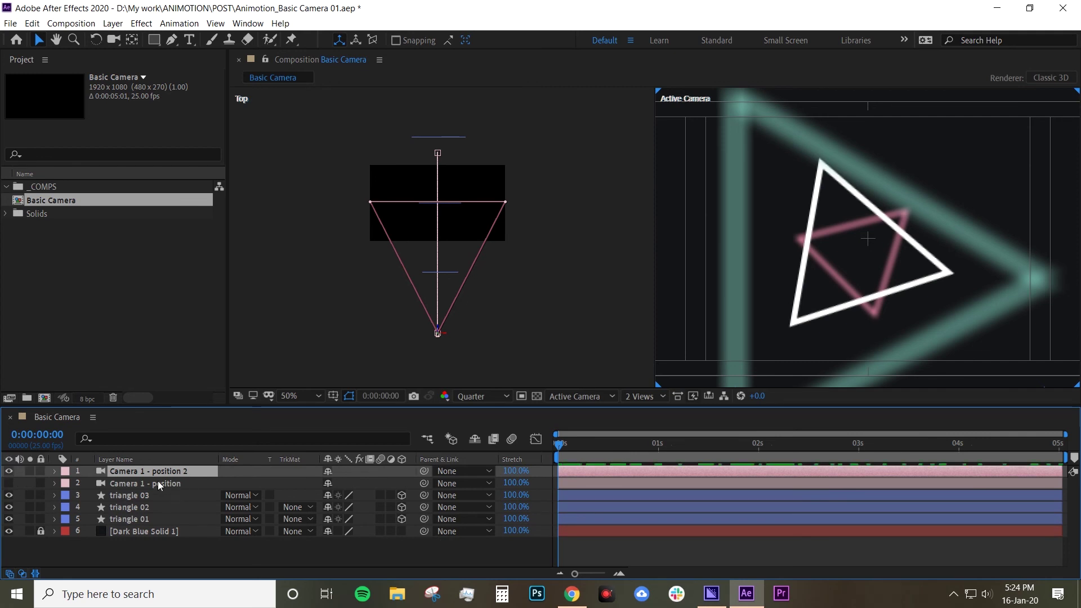
- Rename the duplicate 'Camera 1 - depth of field' and remove its Position animation
key("Return")
key("Right")
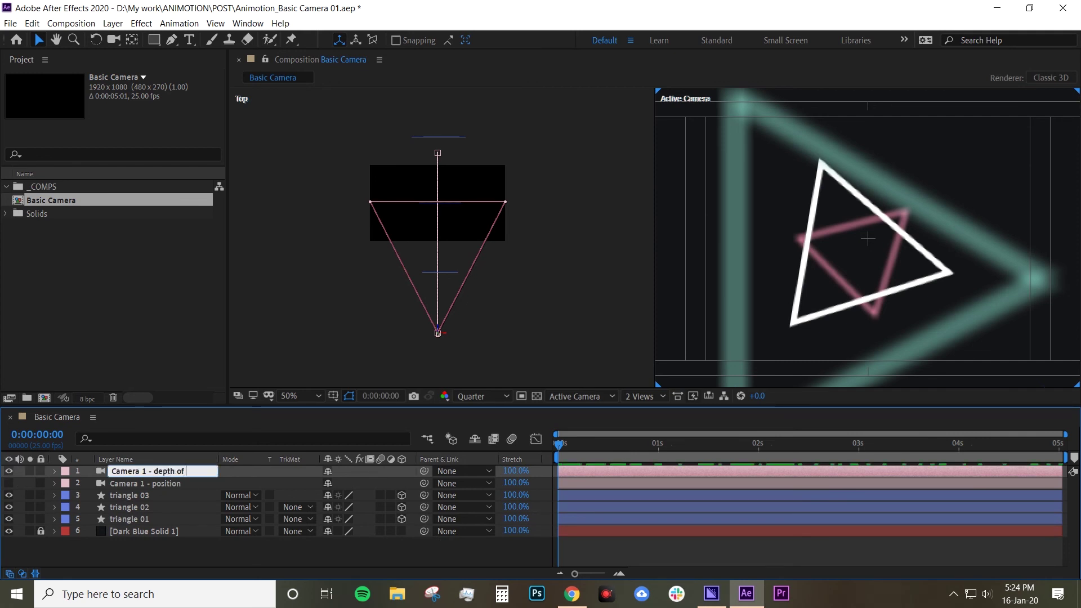
type("depth of field")
key("Return")
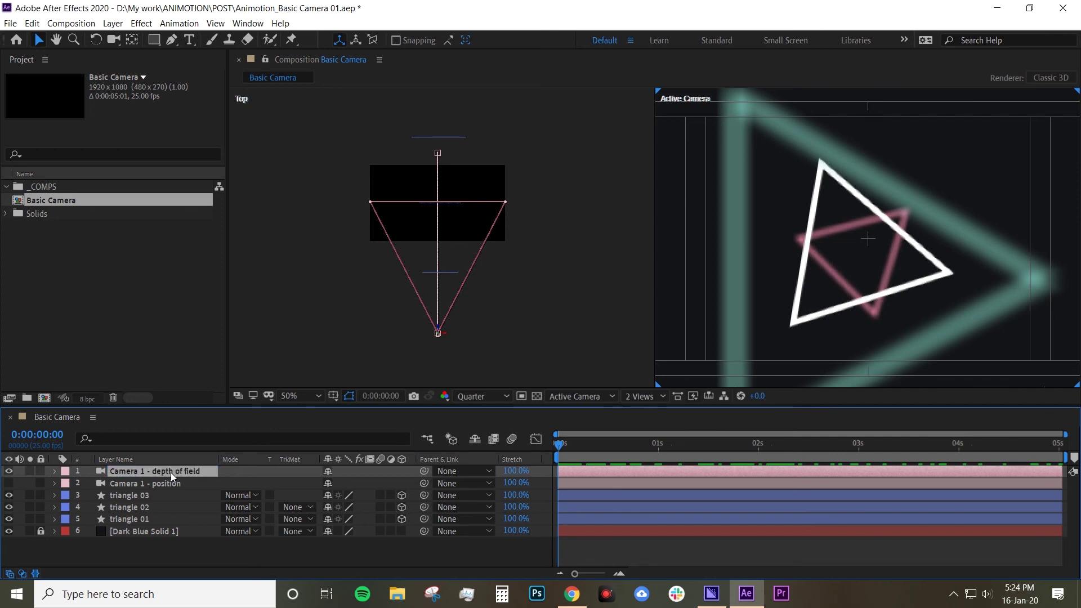
key("p")
left_click(90, 483)
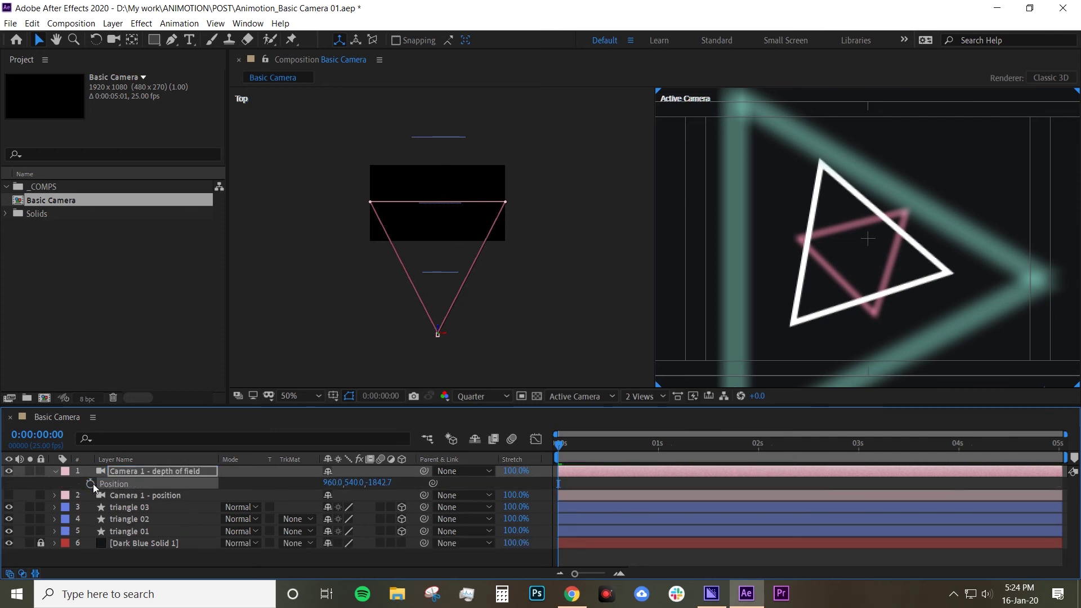
- Keyframe Focus Distance at 1863.7 pixels at 0 s and 2790.7 pixels at 5 s, focusing the pink triangle
left_click(55, 472)
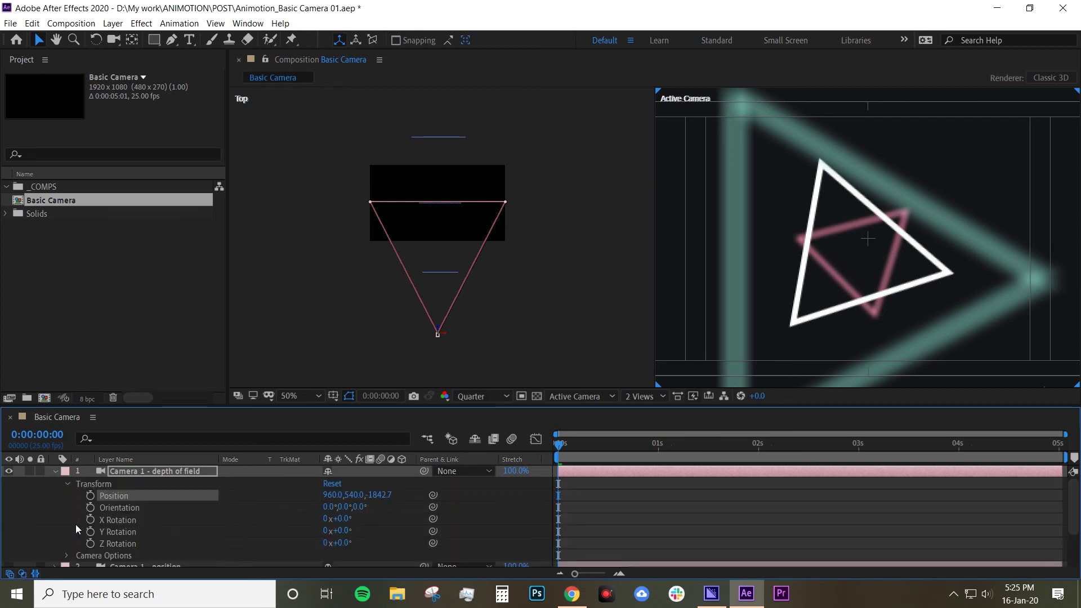
left_click(66, 556)
scroll(83, 518, "down", 3)
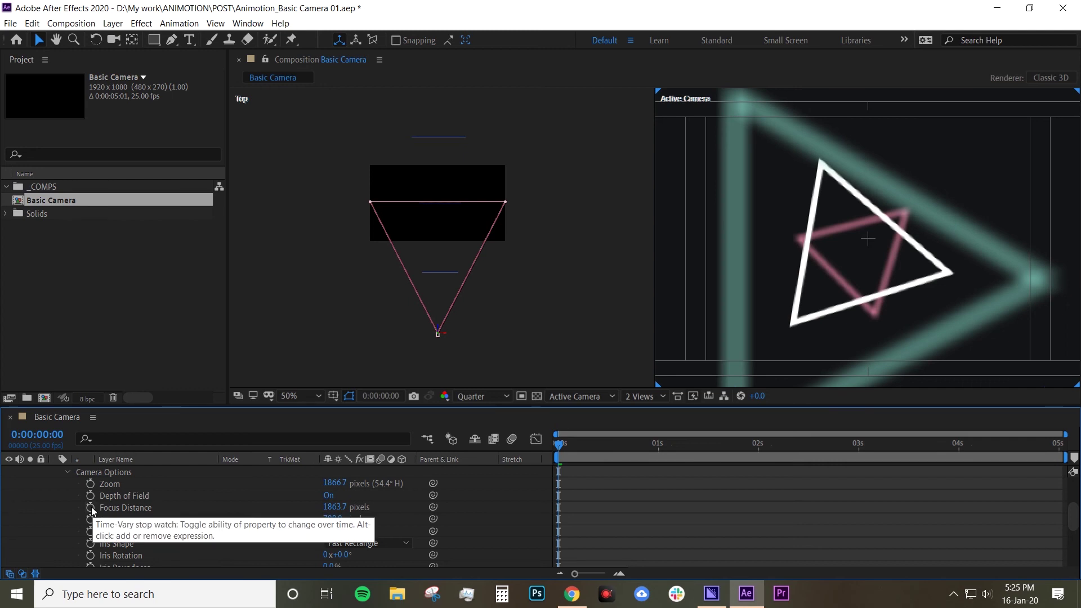
left_click(91, 507)
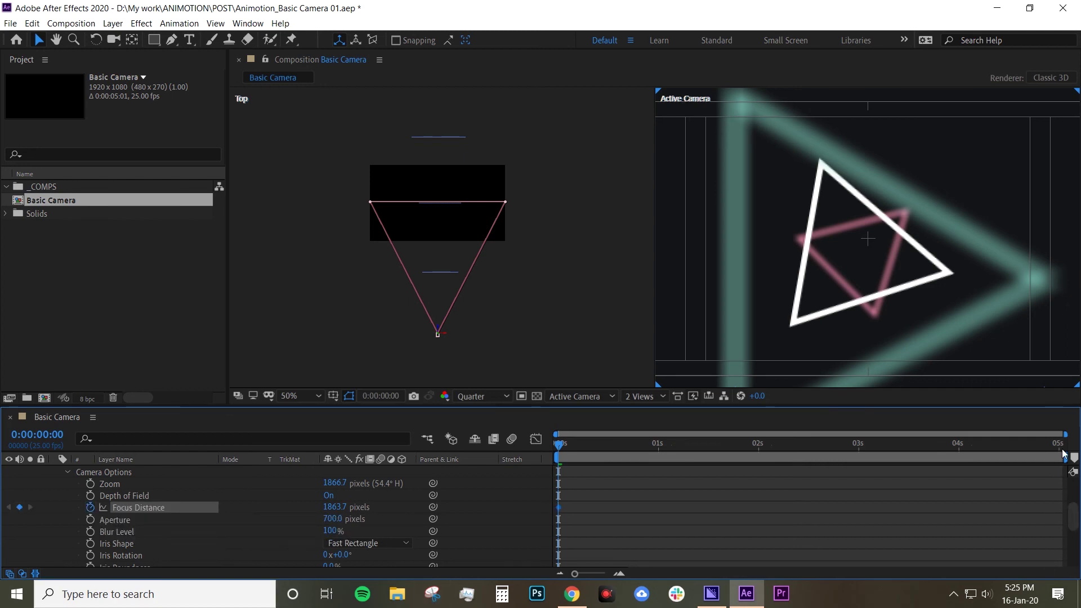
left_click(1061, 449)
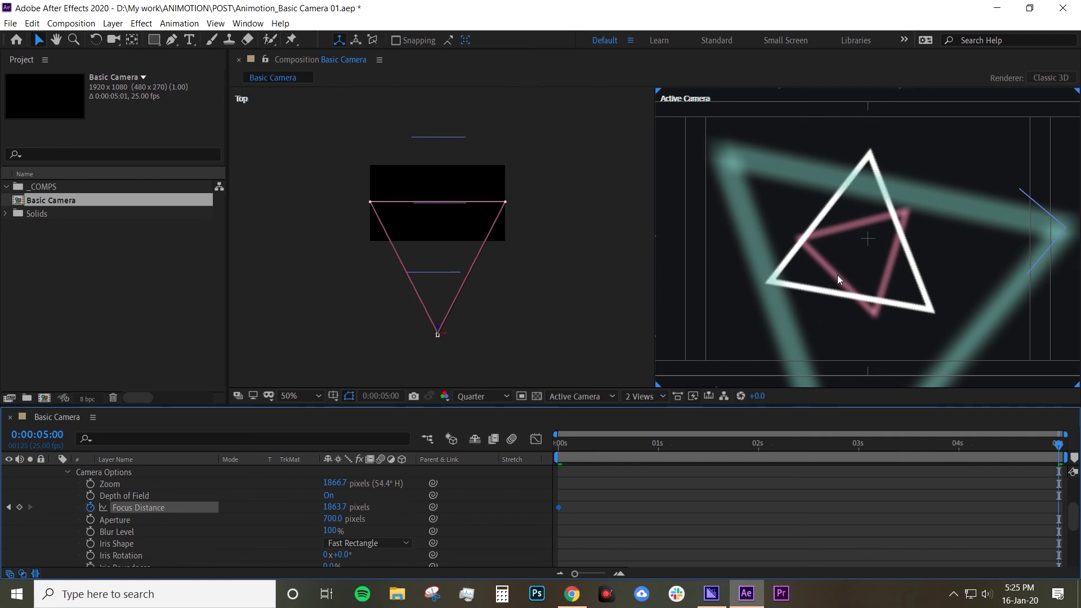
left_click_drag(334, 508, 813, 562)
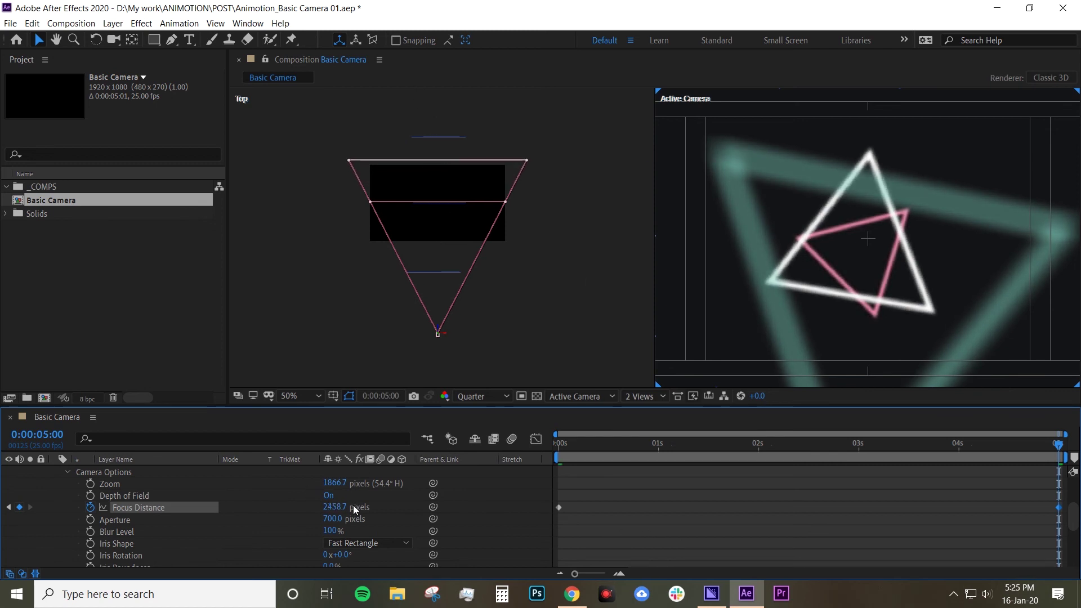
left_click_drag(353, 505, 630, 589)
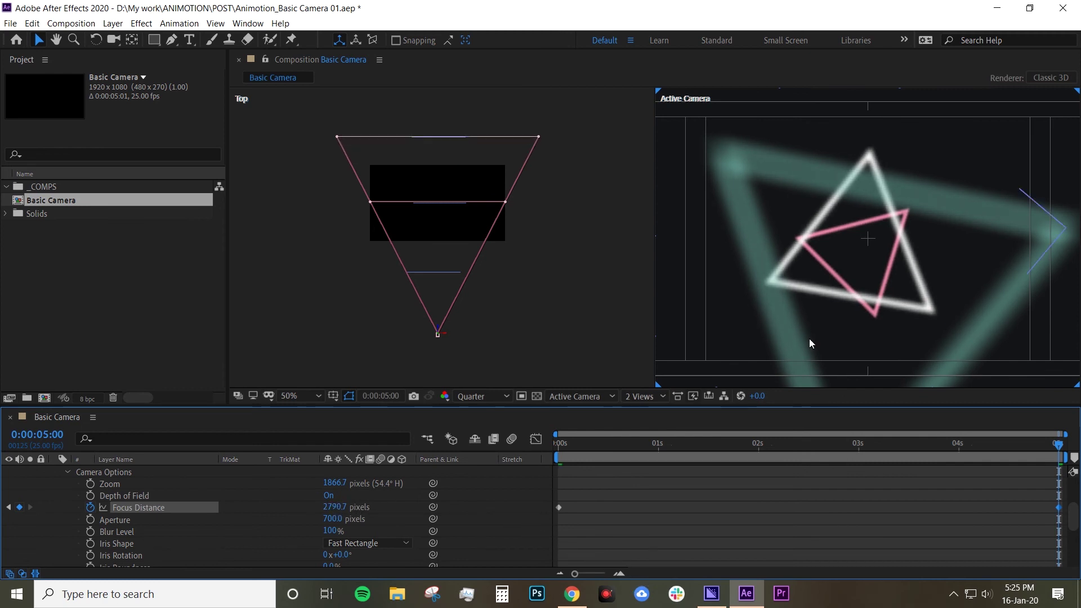
- Set preview resolution to Half, switch to a single camera view, and preview the focus animation
left_click(492, 401)
left_click(501, 445)
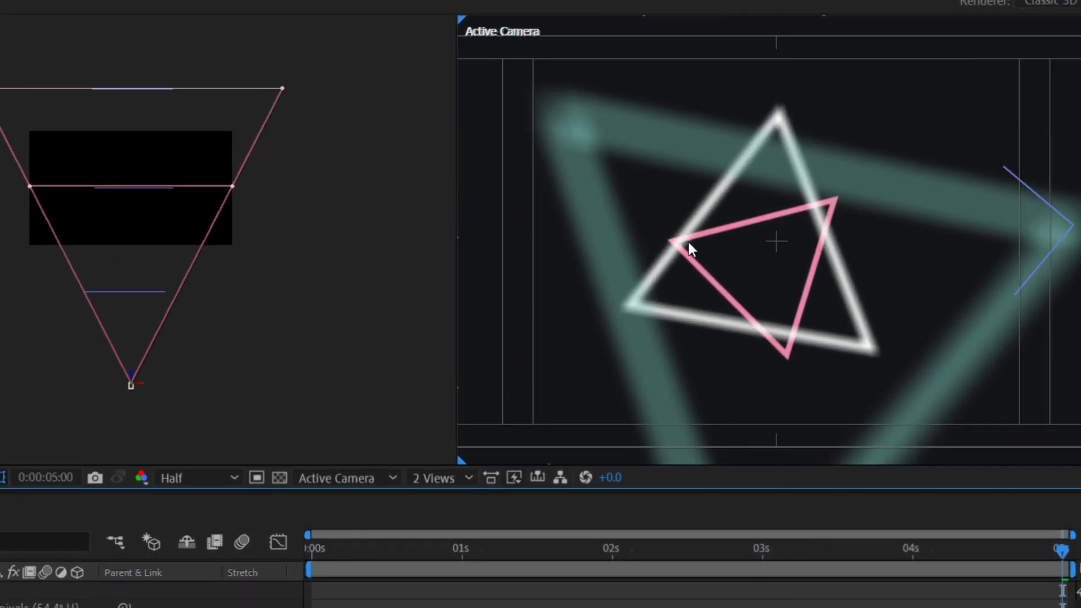
left_click(449, 476)
left_click(484, 499)
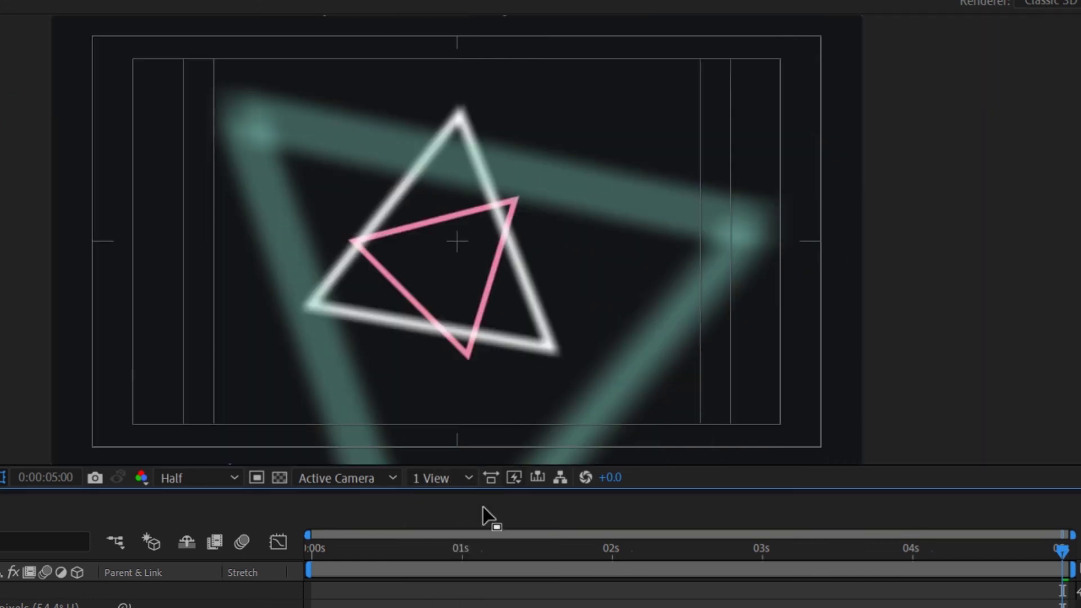
left_click(304, 549)
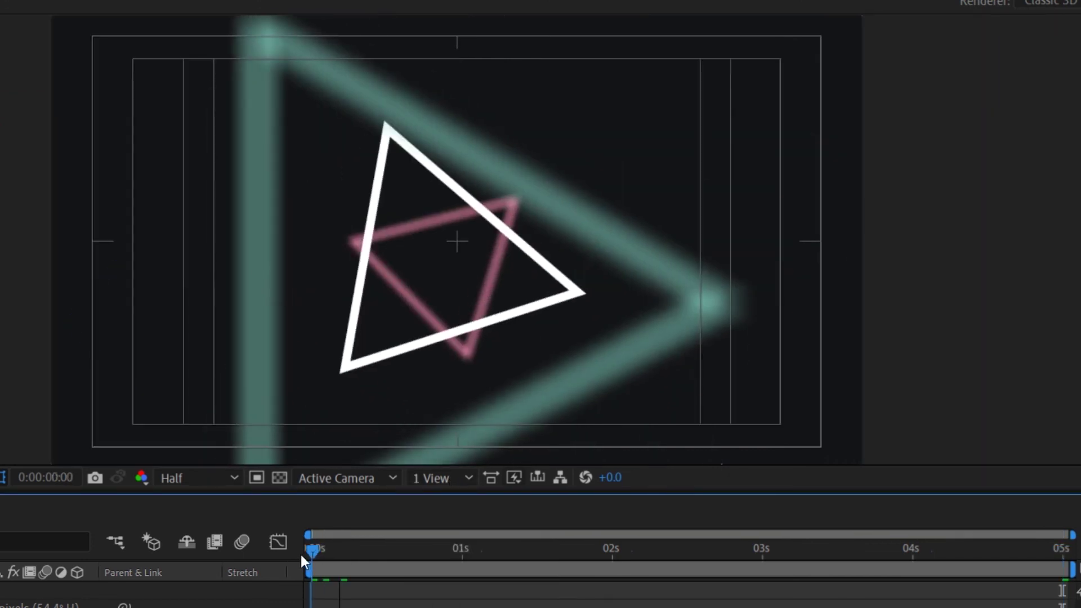
left_click_drag(305, 550, 460, 557)
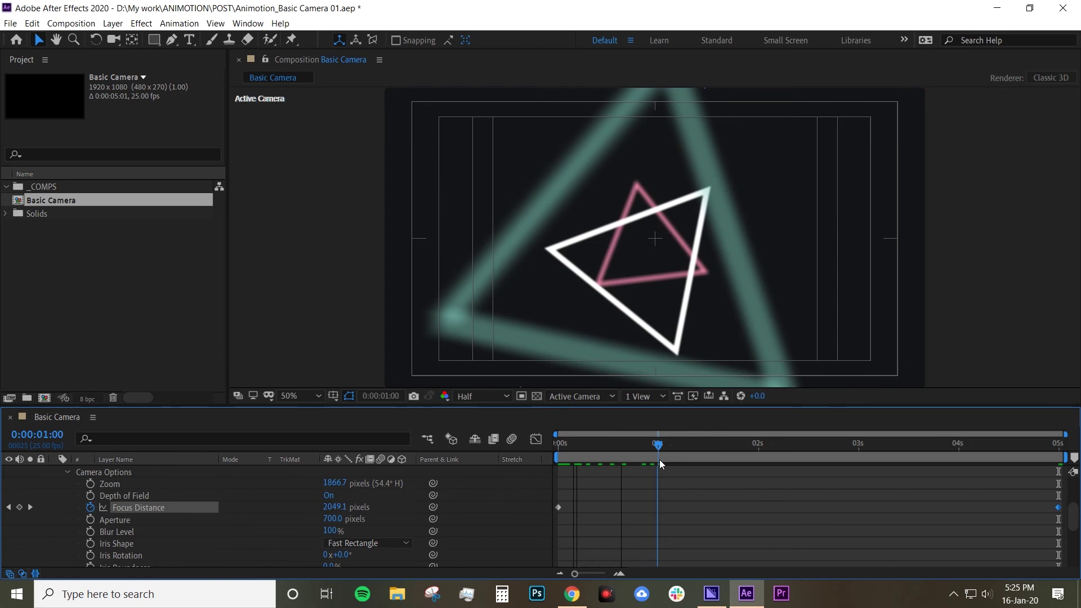
key("space")
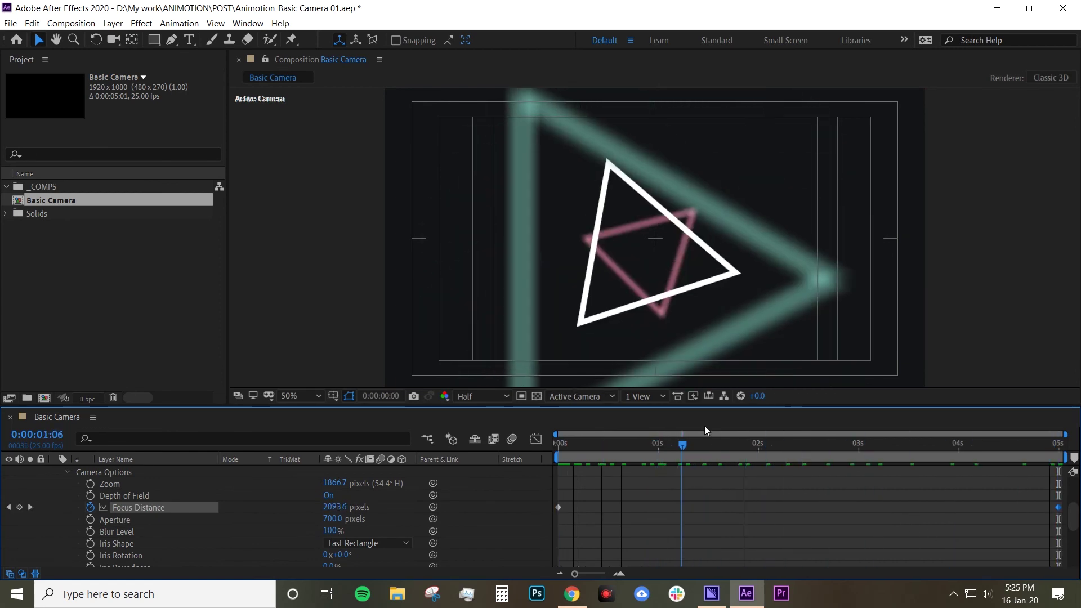
- Move the 2790.7-pixel Focus Distance keyframe from 5 s to 2 s
key("End")
left_click_drag(583, 447, 759, 464)
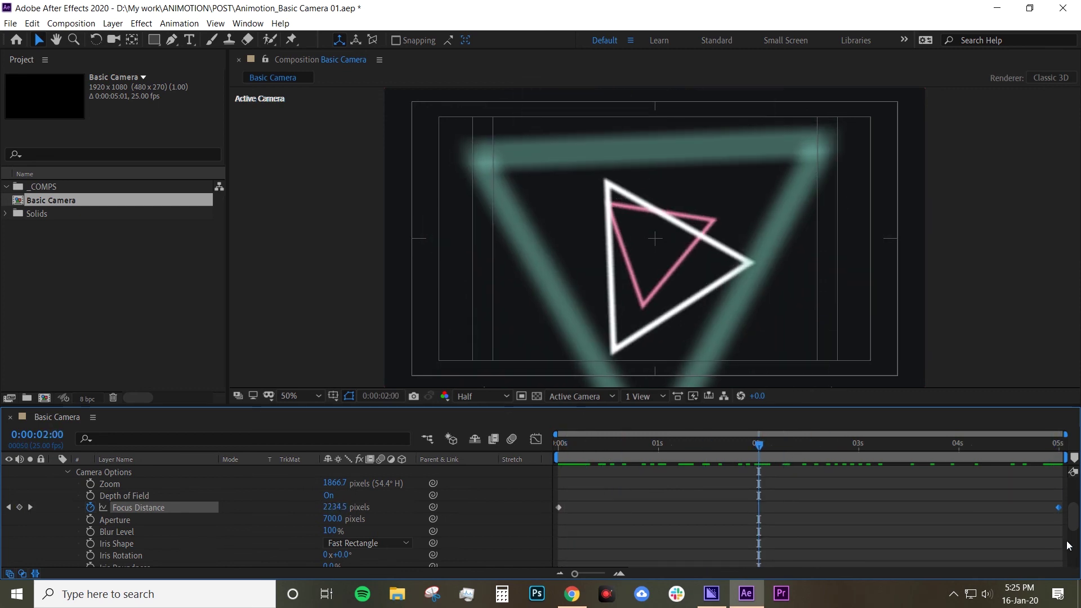
left_click_drag(1059, 510, 759, 518)
left_click_drag(1014, 454, 1061, 454)
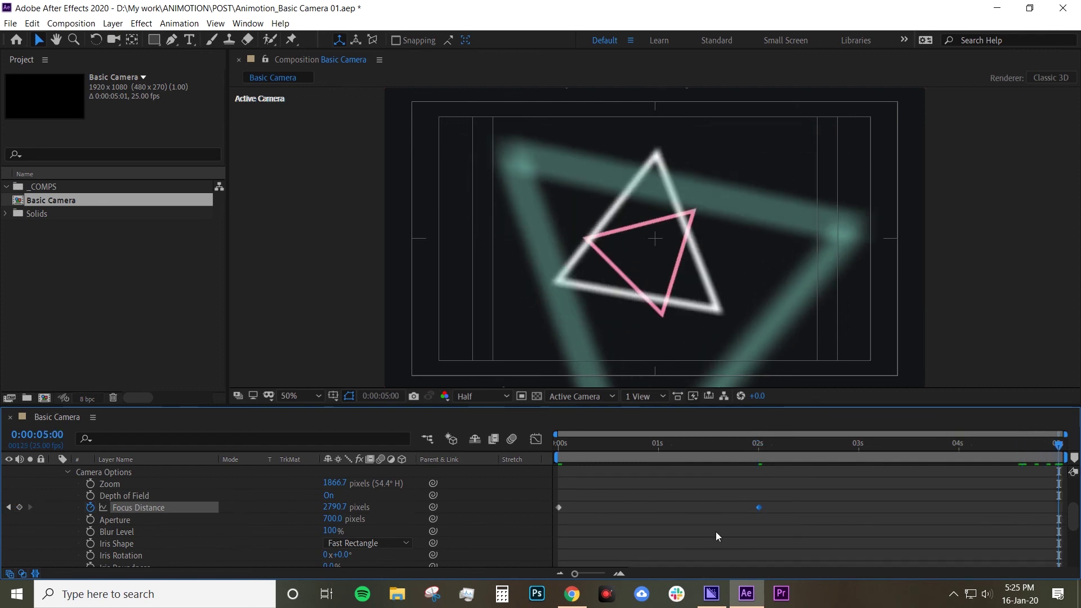
- Add a 5 s Focus Distance keyframe at 854.7 pixels on the teal triangle, preview, then return to one view
left_click(653, 397)
left_click(654, 420)
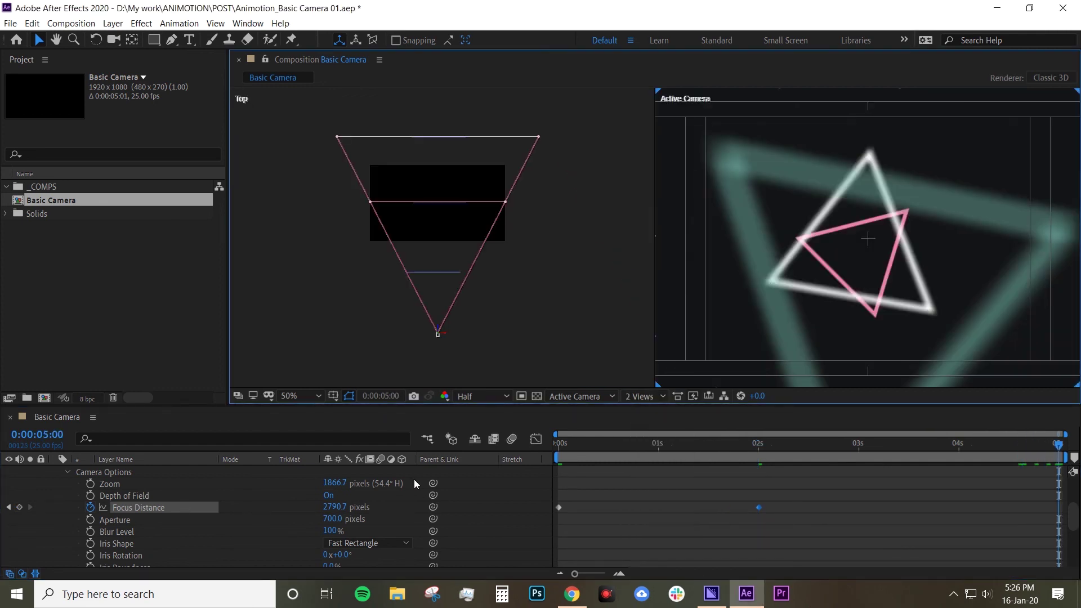
left_click_drag(339, 510, 33, 520)
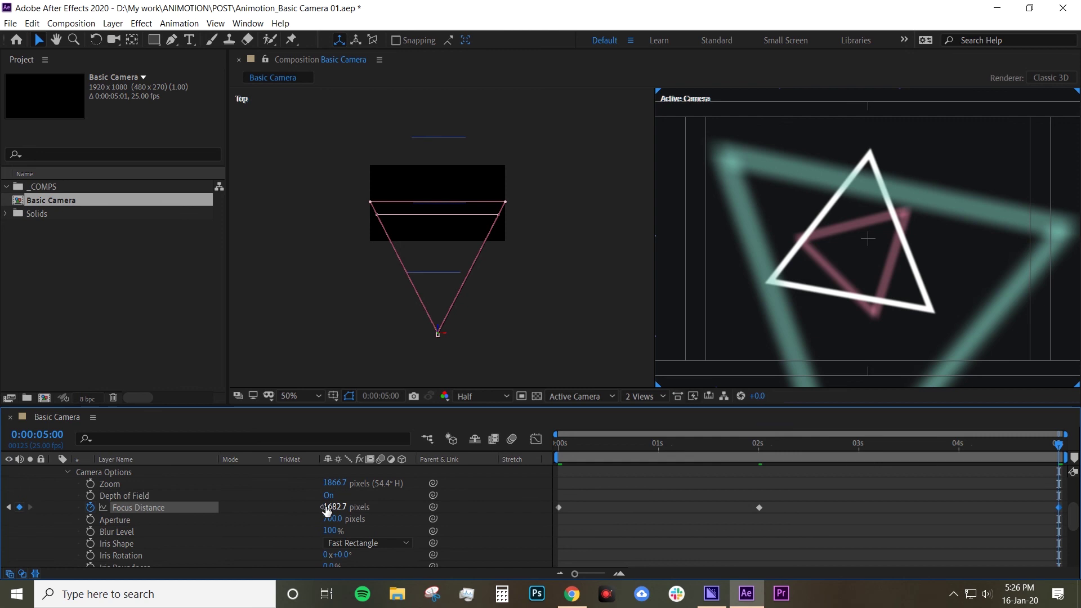
left_click_drag(327, 509, 56, 498)
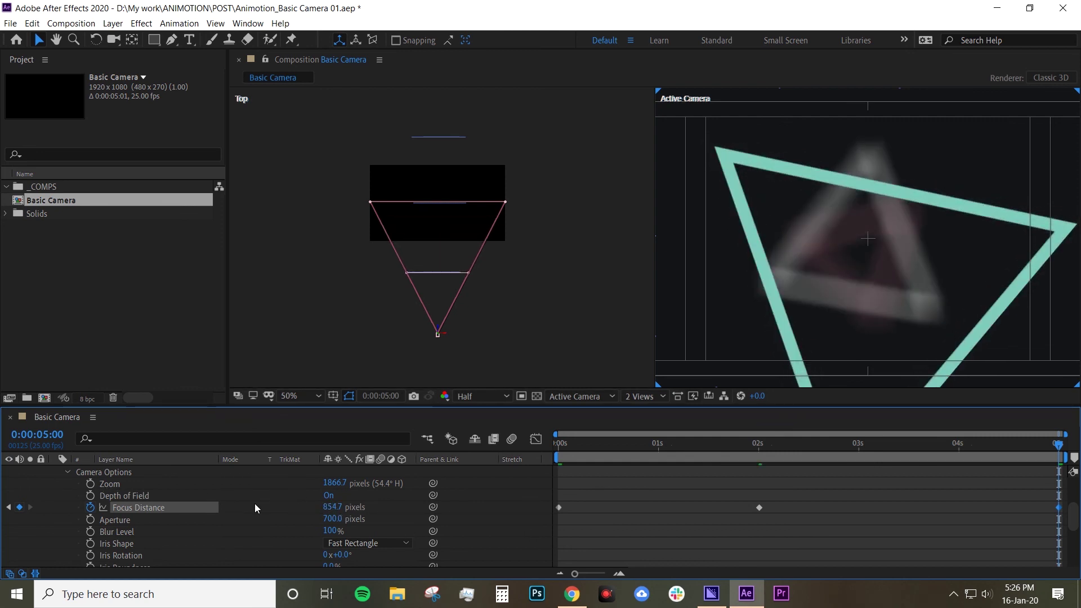
left_click(611, 528)
key("space")
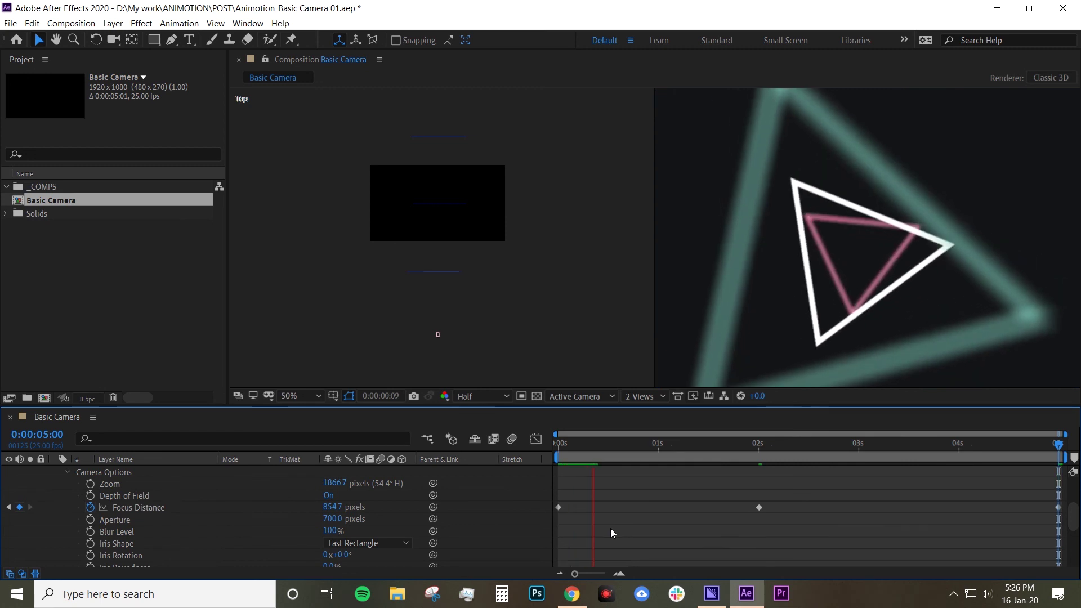
left_click(645, 395)
left_click(641, 382)
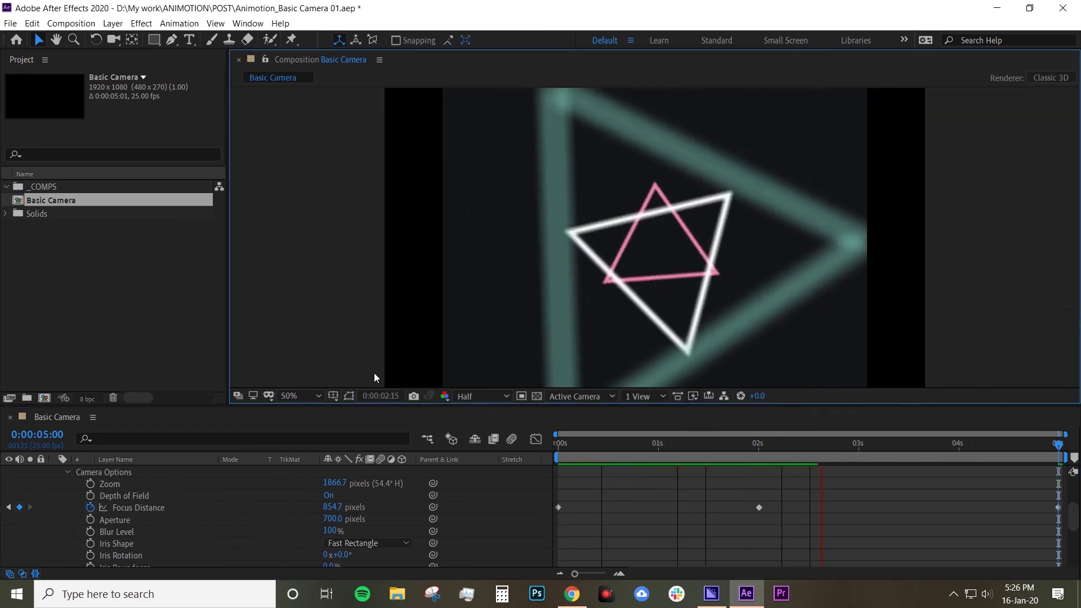